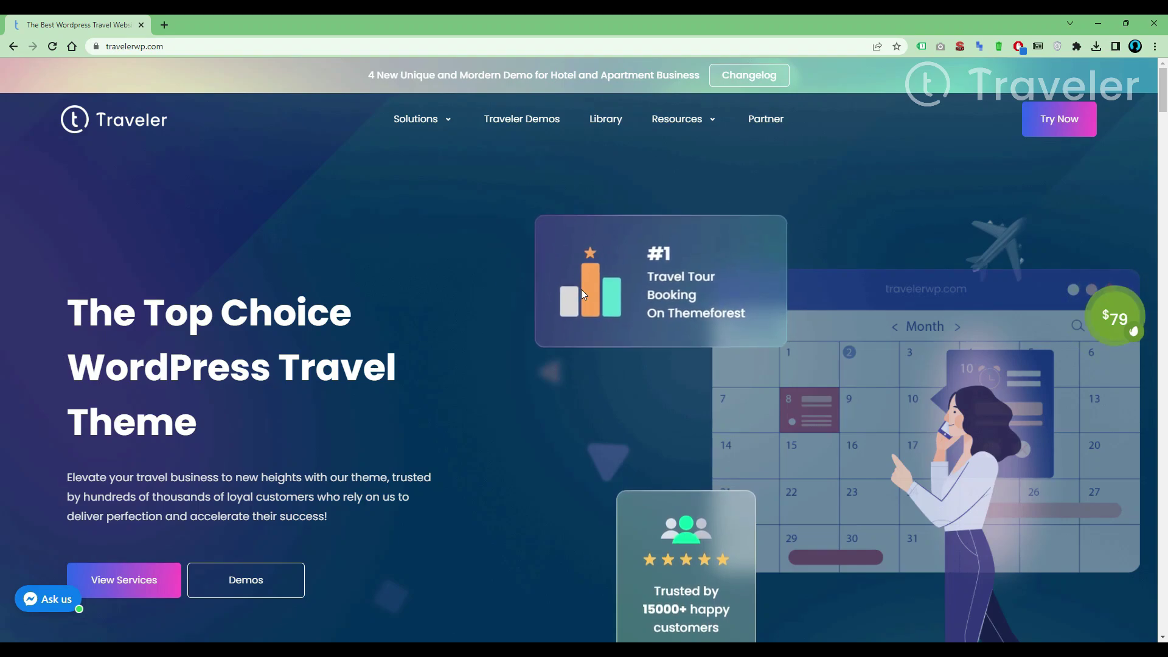
pyautogui.moveTo(1163, 103)
pyautogui.mouseDown()
pyautogui.moveTo(1152, 268)
pyautogui.moveTo(1162, 74)
pyautogui.mouseUp()
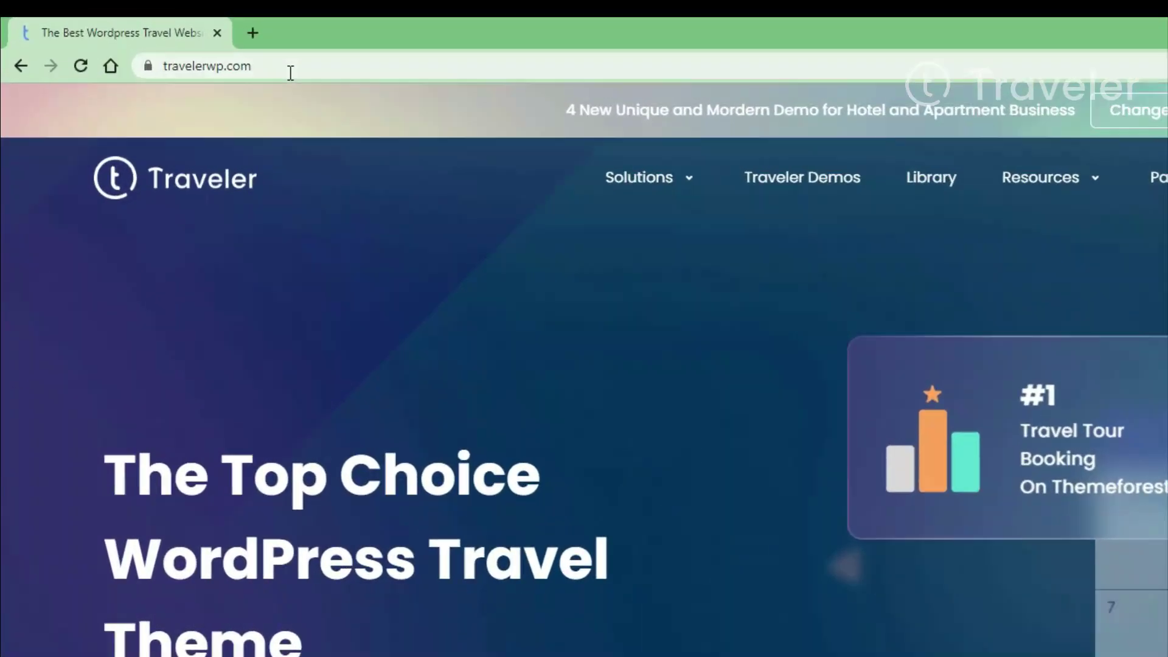
# Step: Navigate the browser to library.travelerwp.com via the address bar autocomplete
pyautogui.click(137, 45)
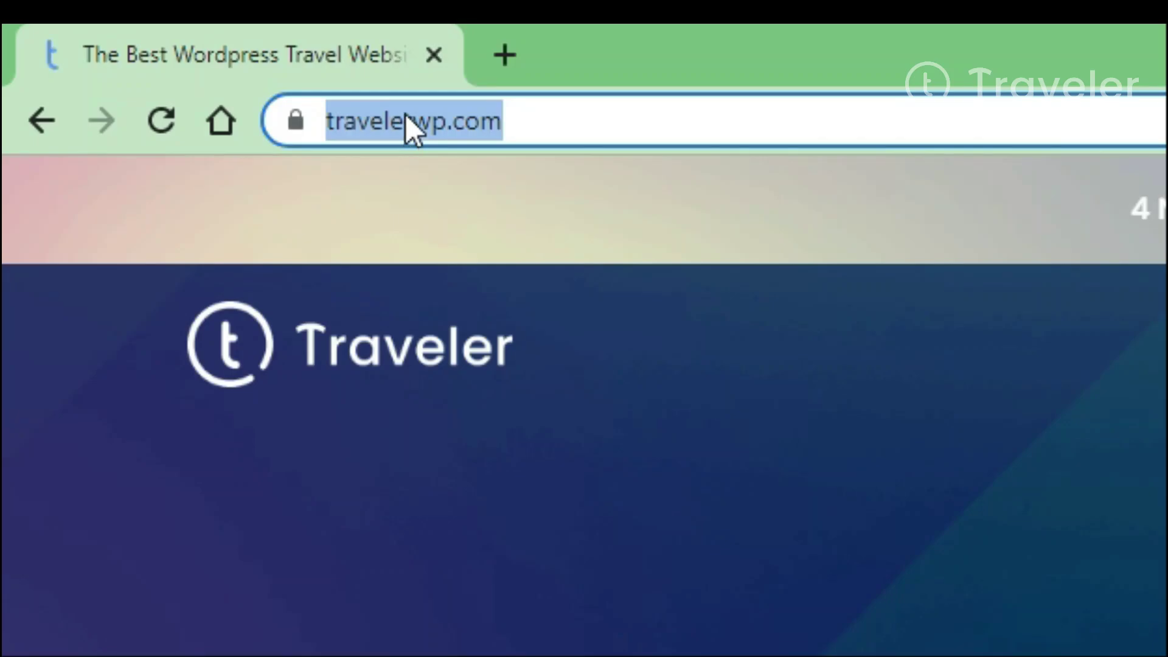
pyautogui.write('library.')
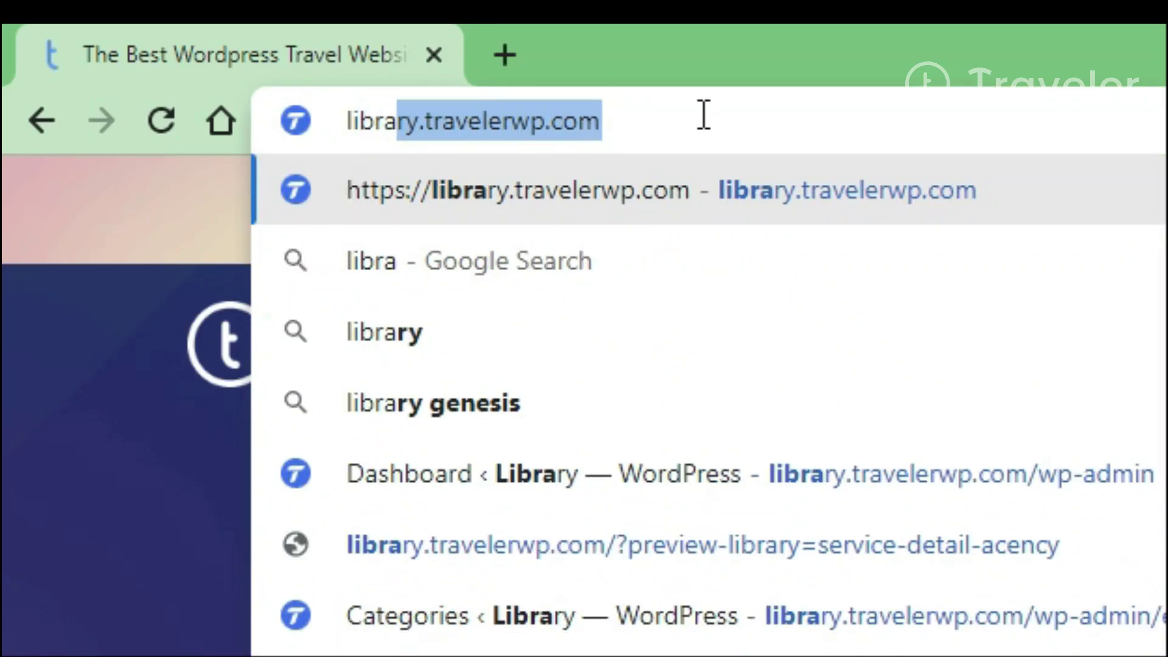
pyautogui.press('Return')
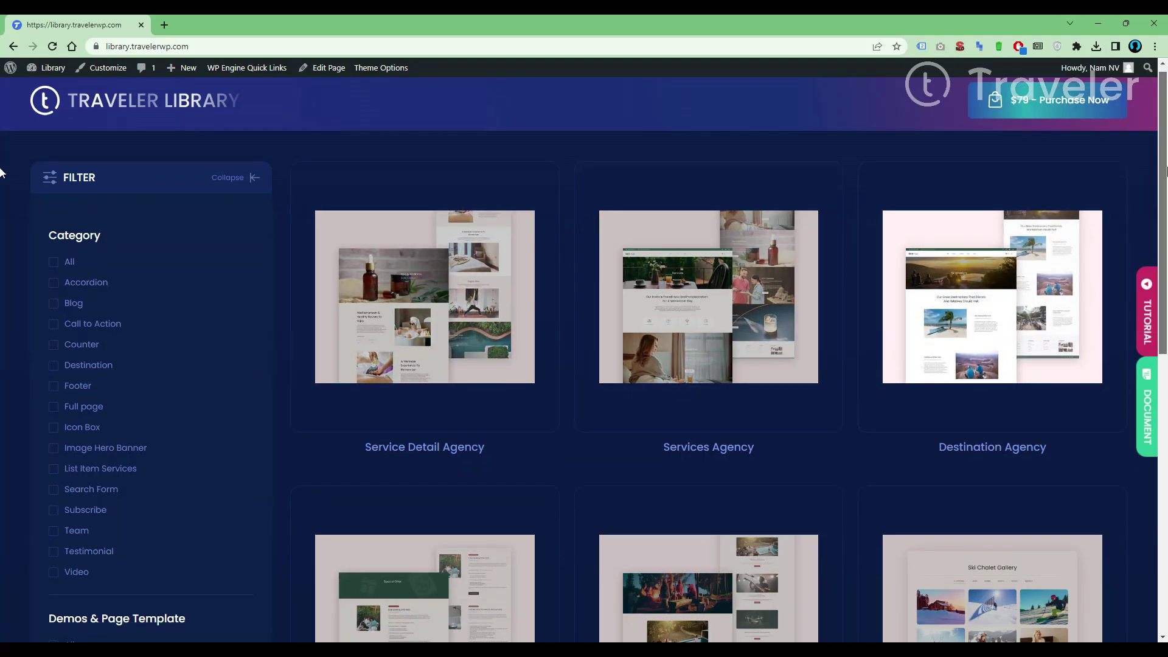
pyautogui.scroll(-3, 2, 266)
pyautogui.scroll(-2, 1, 265)
pyautogui.scroll(-3, 2, 265)
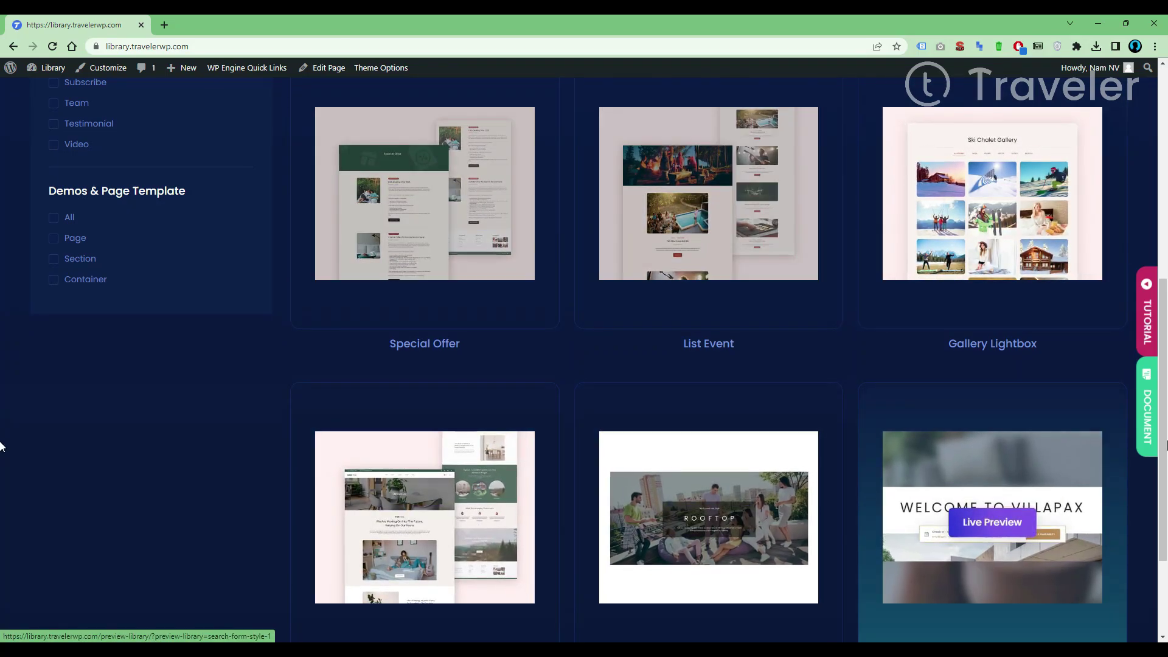
pyautogui.scroll(-3, 1162, 502)
pyautogui.scroll(-1, 1161, 503)
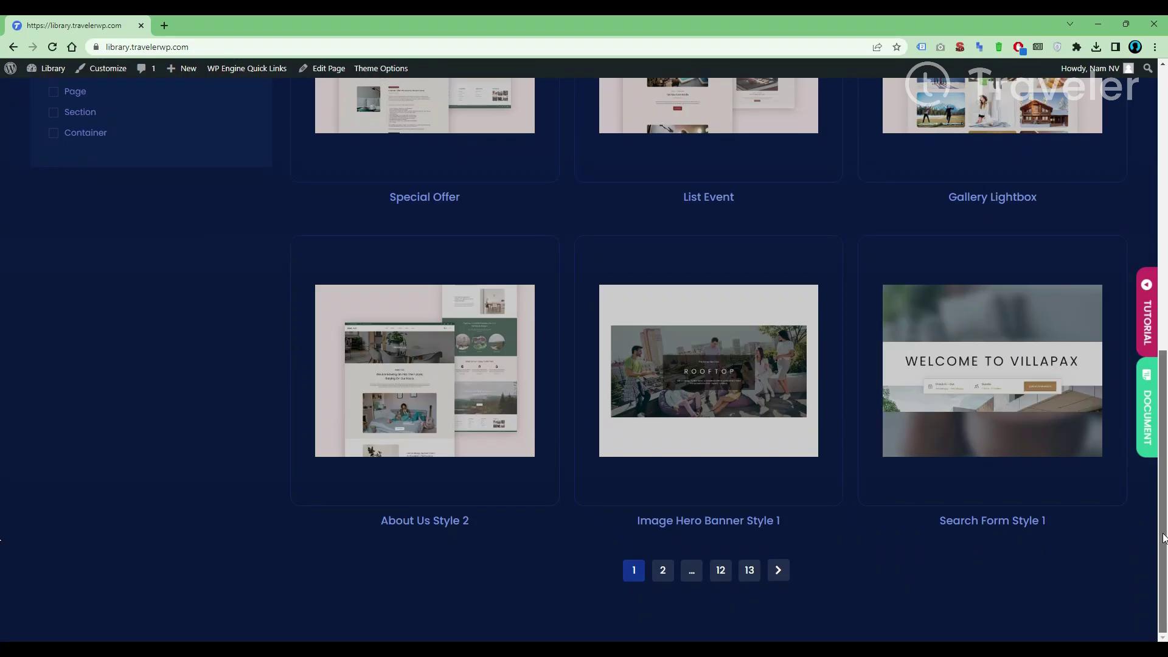
pyautogui.scroll(3, 584, 365)
pyautogui.scroll(3, 584, 366)
pyautogui.scroll(3, 584, 366)
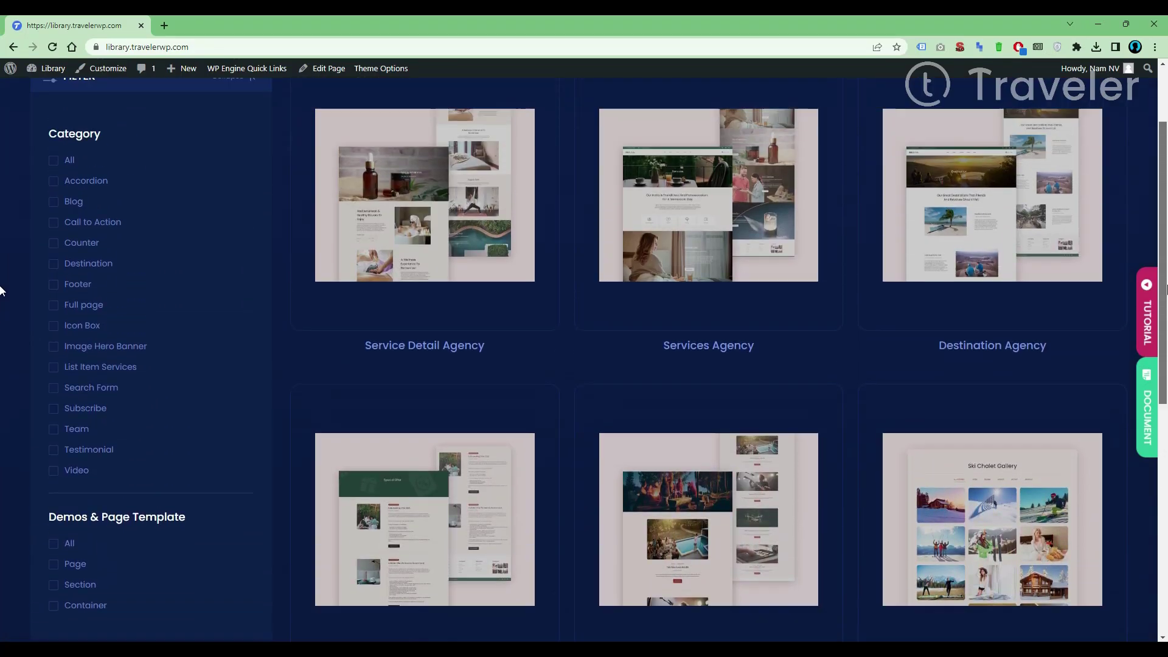
pyautogui.scroll(3, 584, 365)
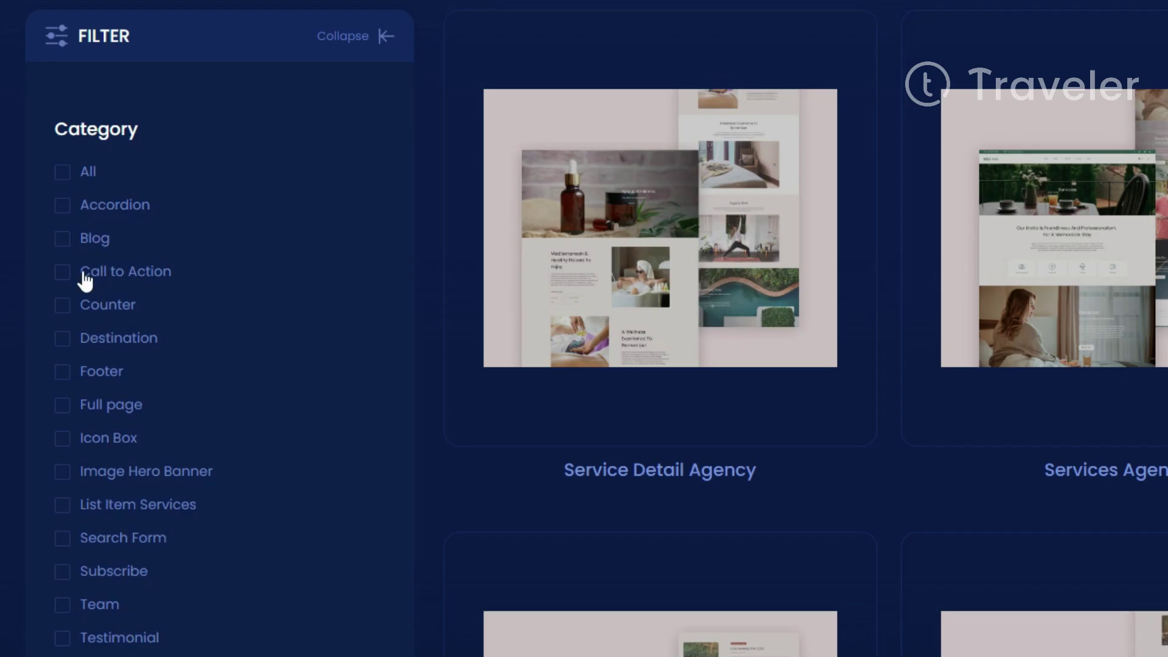
pyautogui.scroll(-3, 112, 615)
pyautogui.scroll(-2, 100, 566)
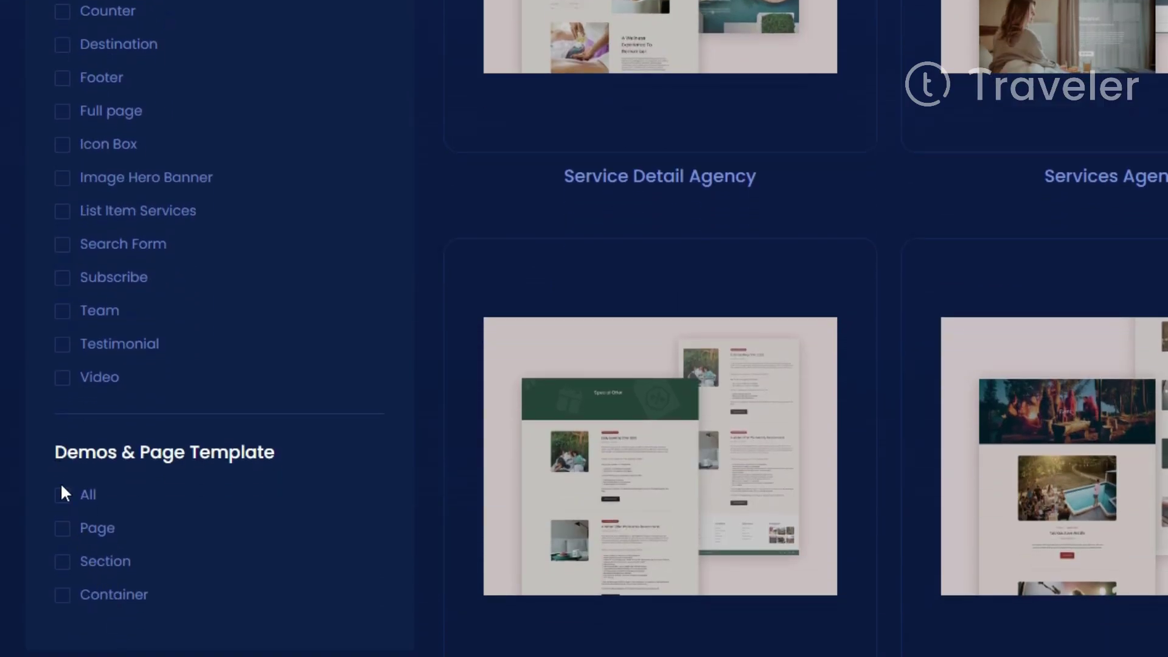
pyautogui.scroll(5, 237, 457)
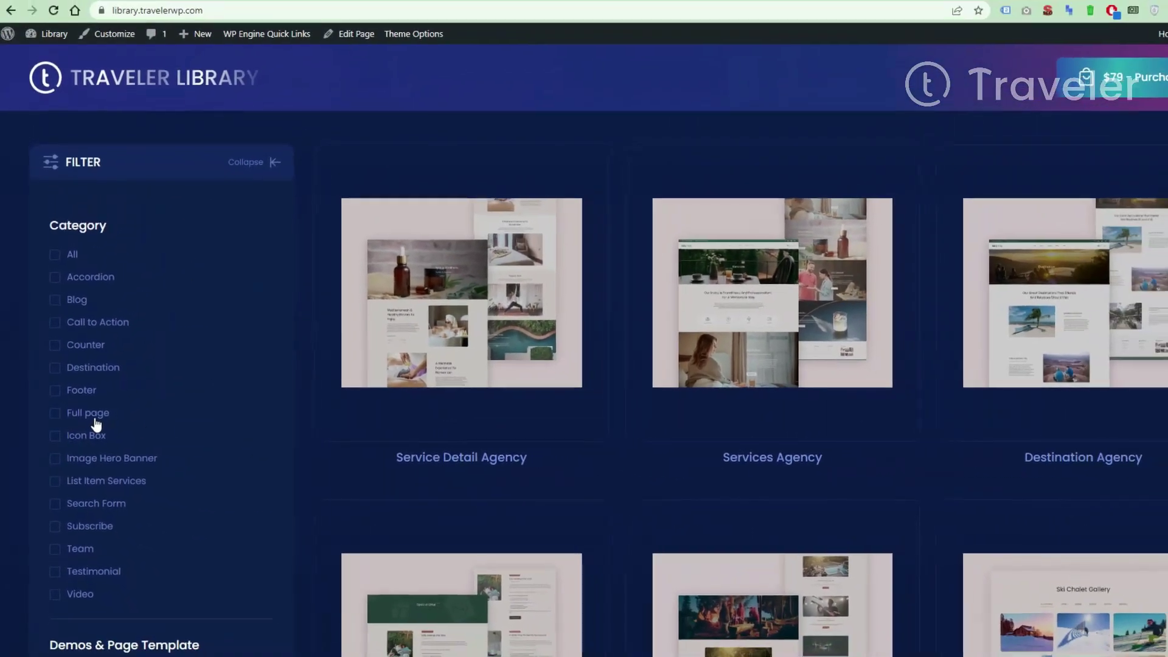
# Step: Filter templates to Full page and preview Services Agency, selecting its Breakfast paragraph
pyautogui.click(55, 414)
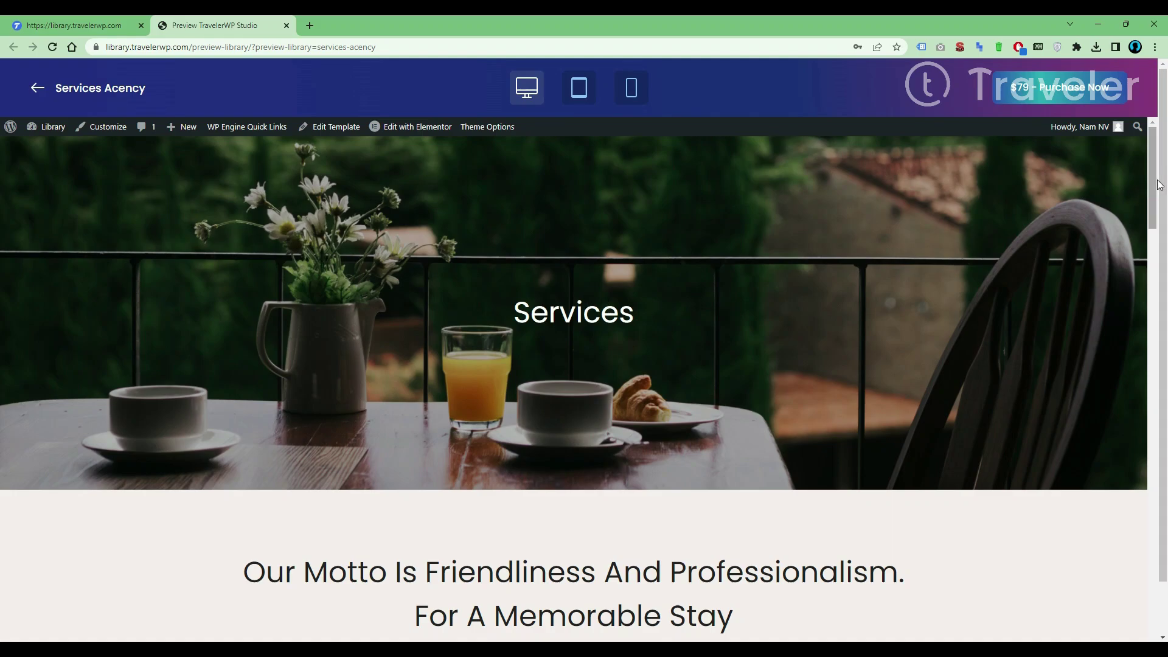
pyautogui.moveTo(1157, 185)
pyautogui.mouseDown()
pyautogui.moveTo(1139, 328)
pyautogui.moveTo(1144, 633)
pyautogui.mouseUp()
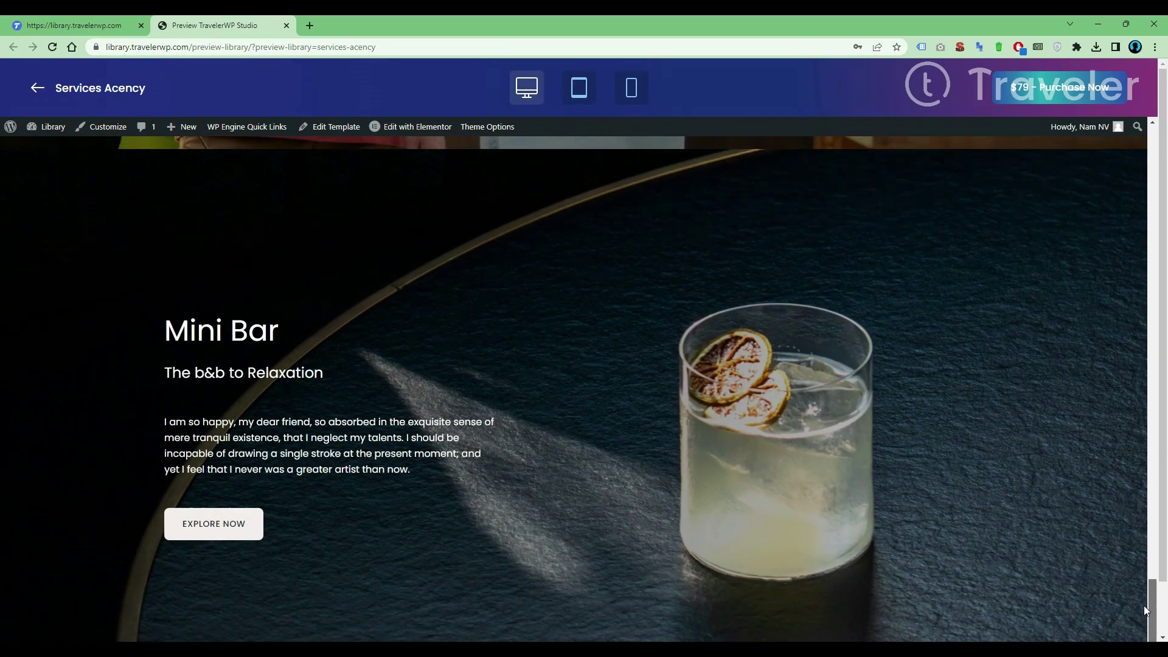
pyautogui.moveTo(1144, 621); pyautogui.dragTo(1155, 308)
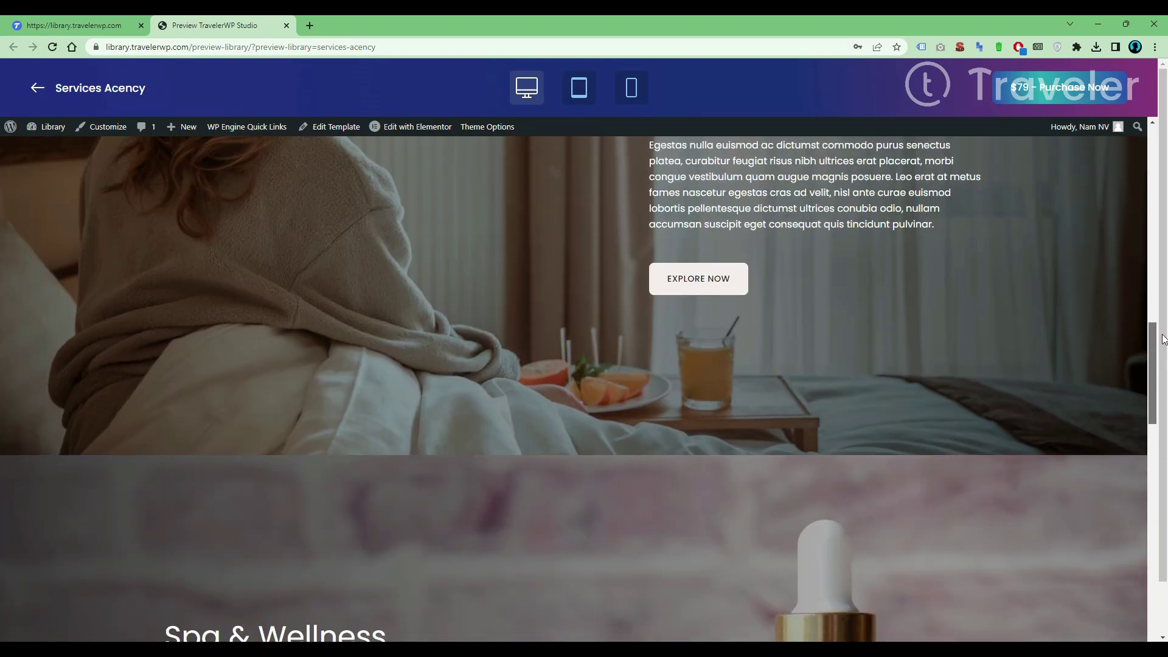
pyautogui.tripleClick(714, 423)
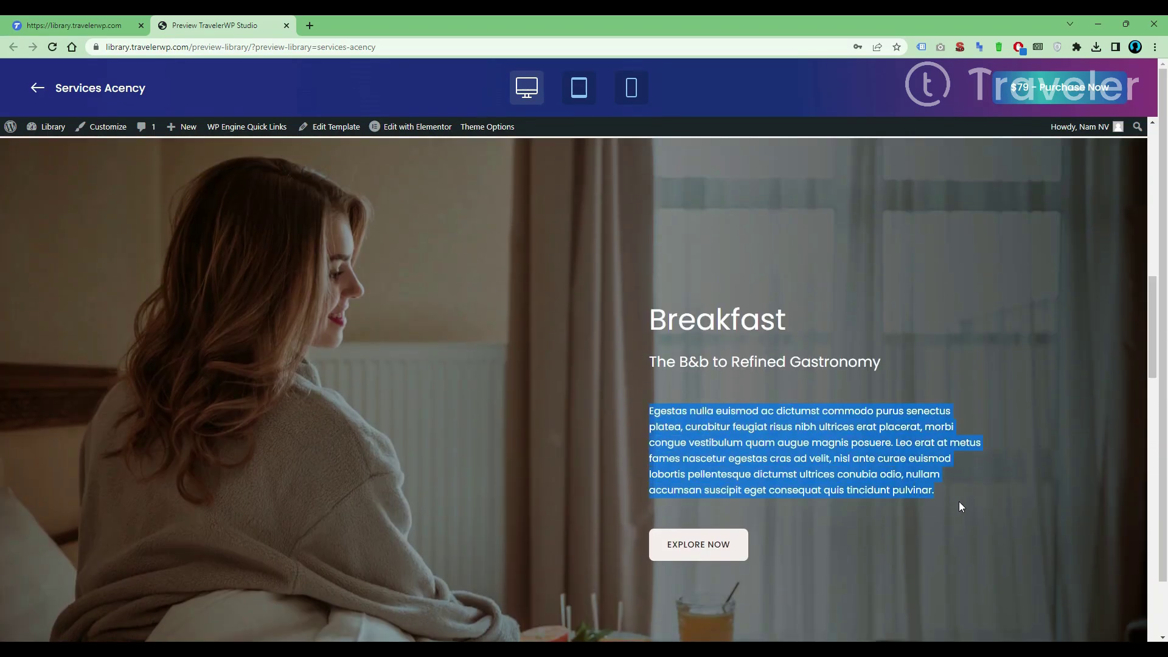
pyautogui.moveTo(1154, 369); pyautogui.dragTo(1161, 214)
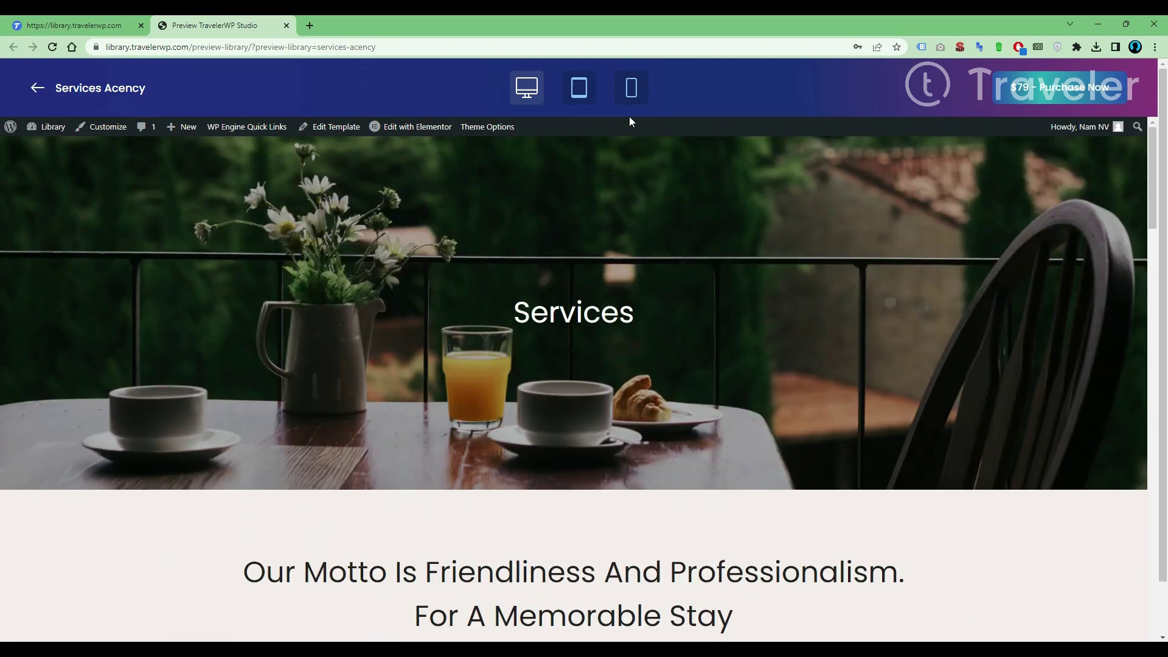
# Step: Preview Services Agency at mobile width, return to top, then switch to tablet width
pyautogui.click(632, 89)
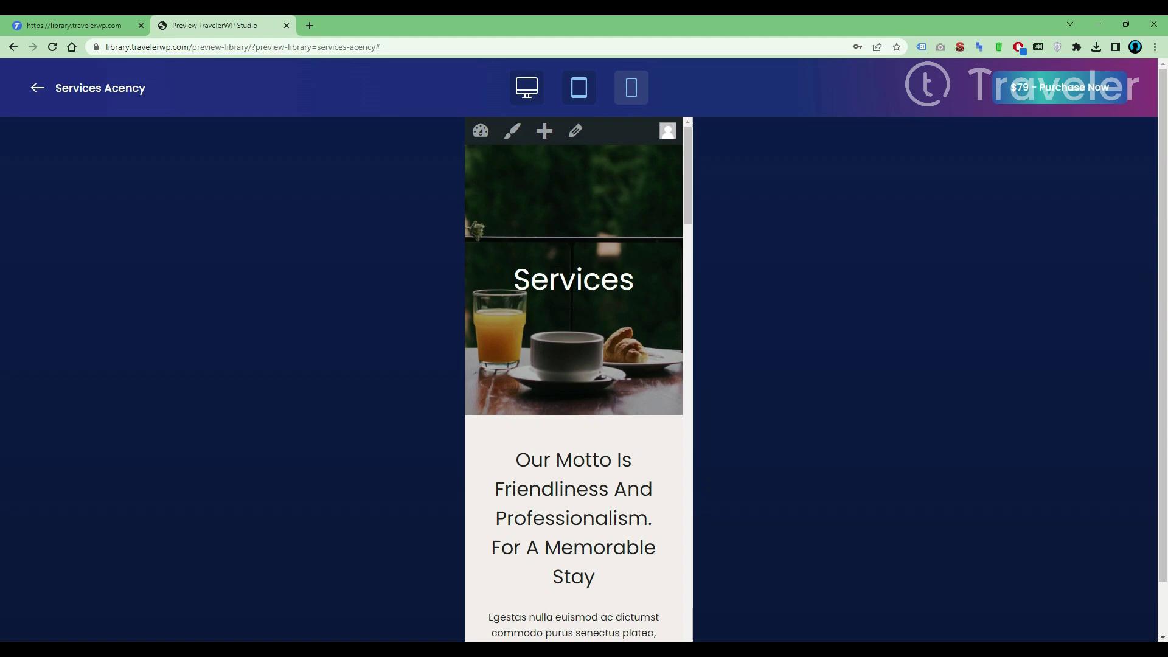
pyautogui.moveTo(689, 158); pyautogui.dragTo(677, 370)
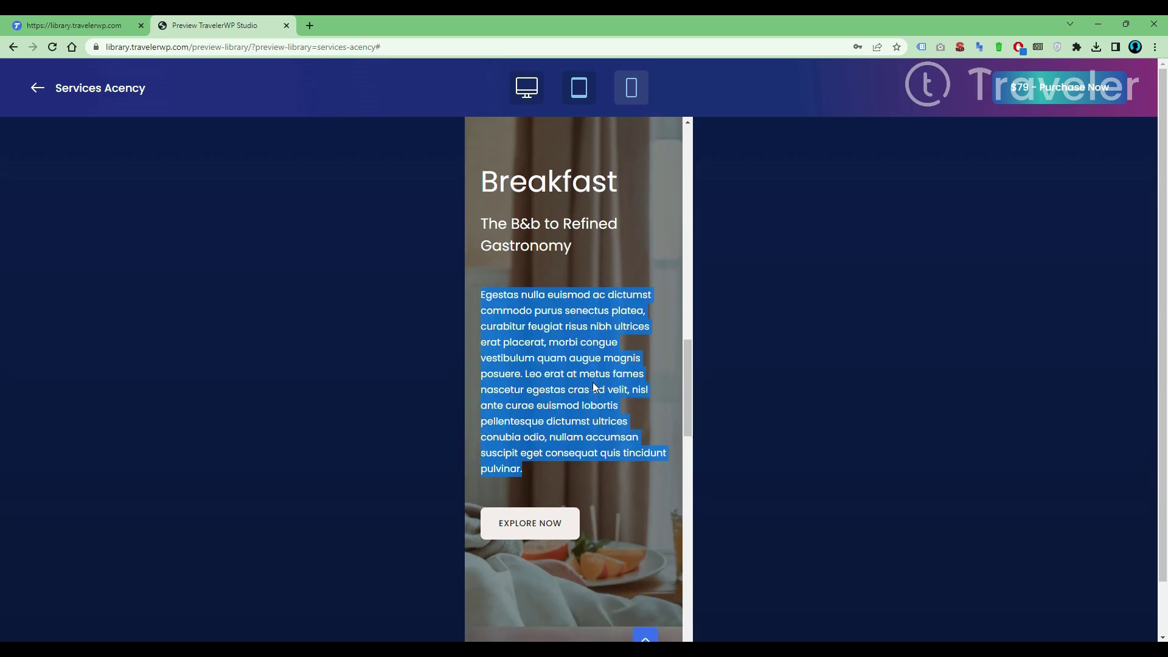
pyautogui.click(601, 388)
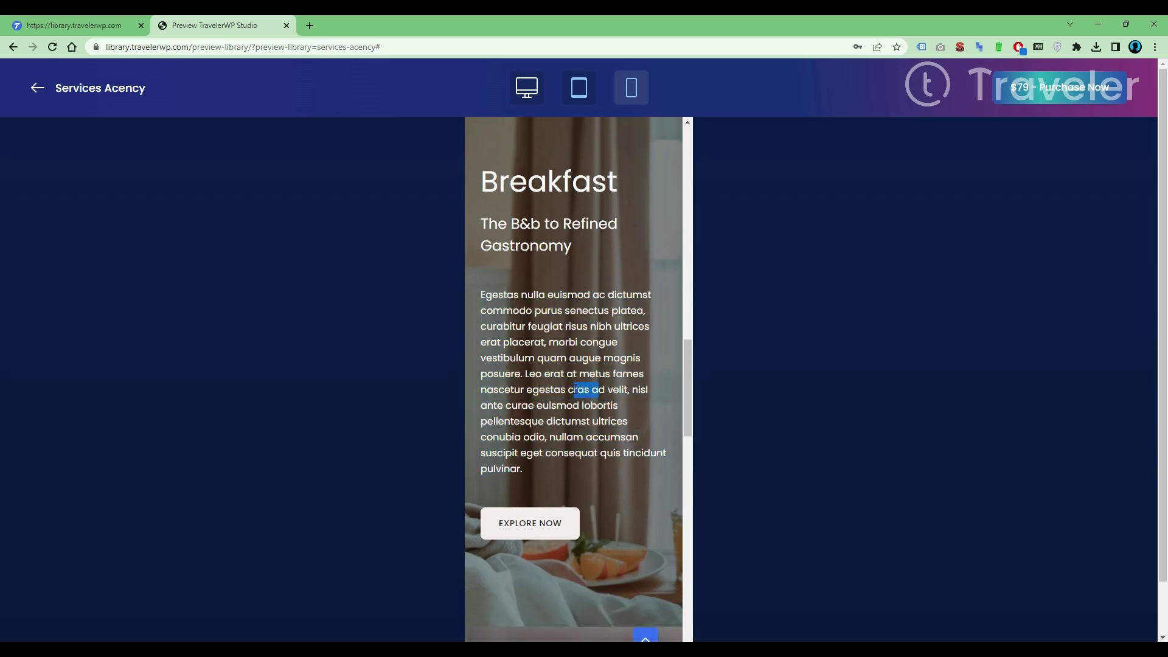
pyautogui.moveTo(689, 406); pyautogui.dragTo(677, 639)
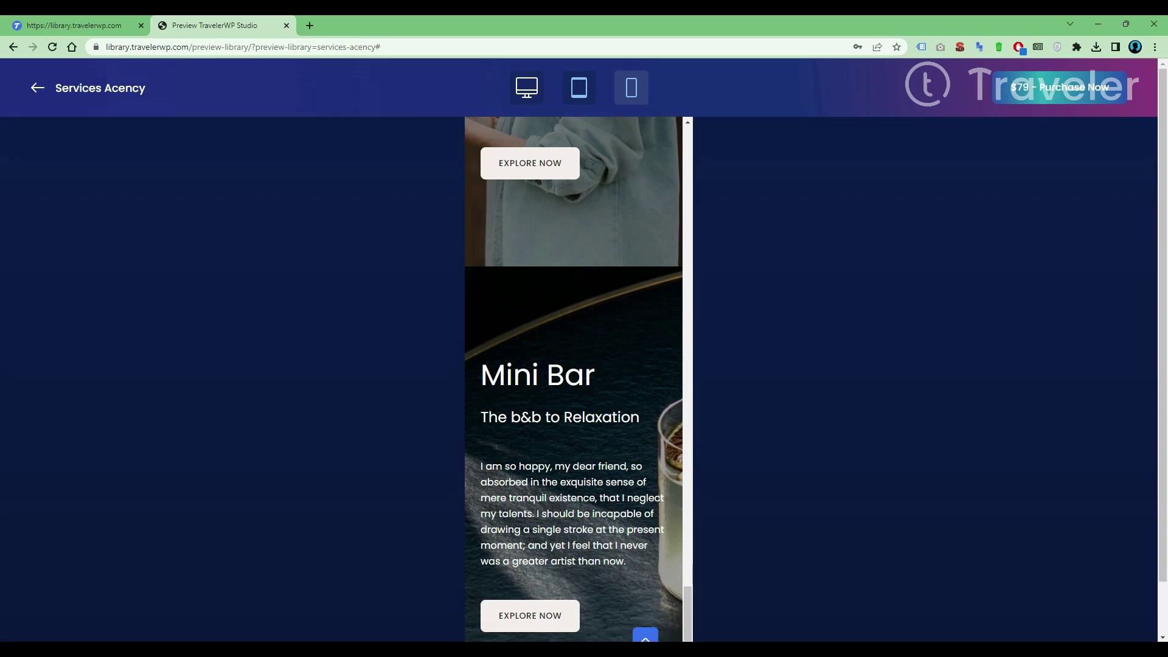
pyautogui.click(646, 635)
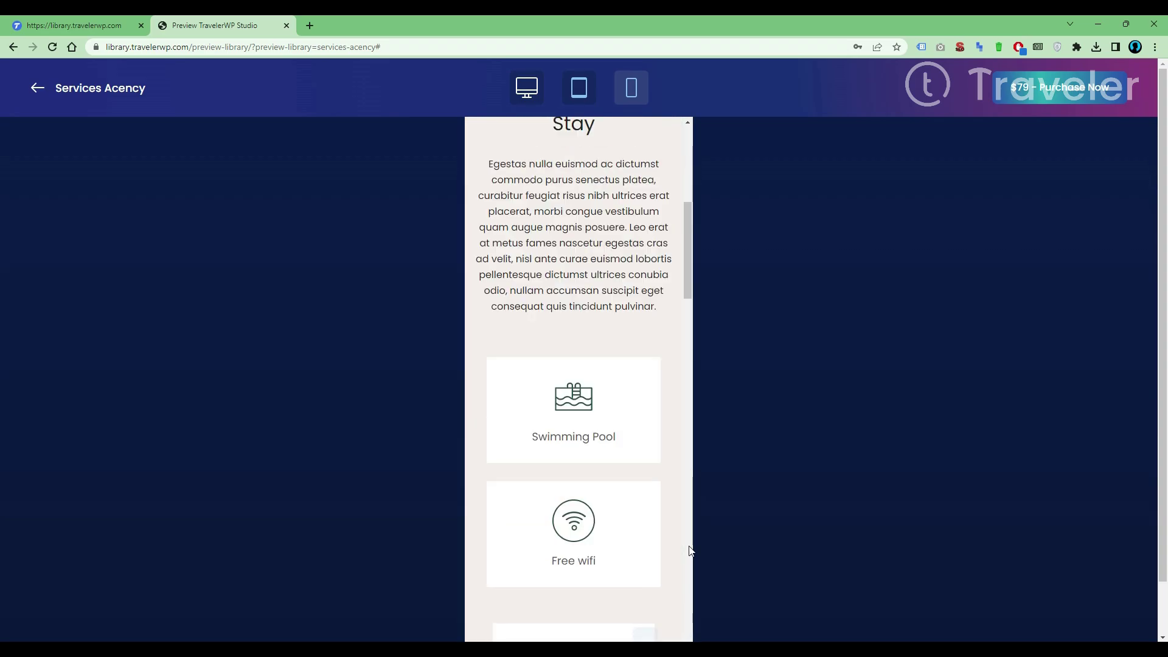
pyautogui.click(579, 88)
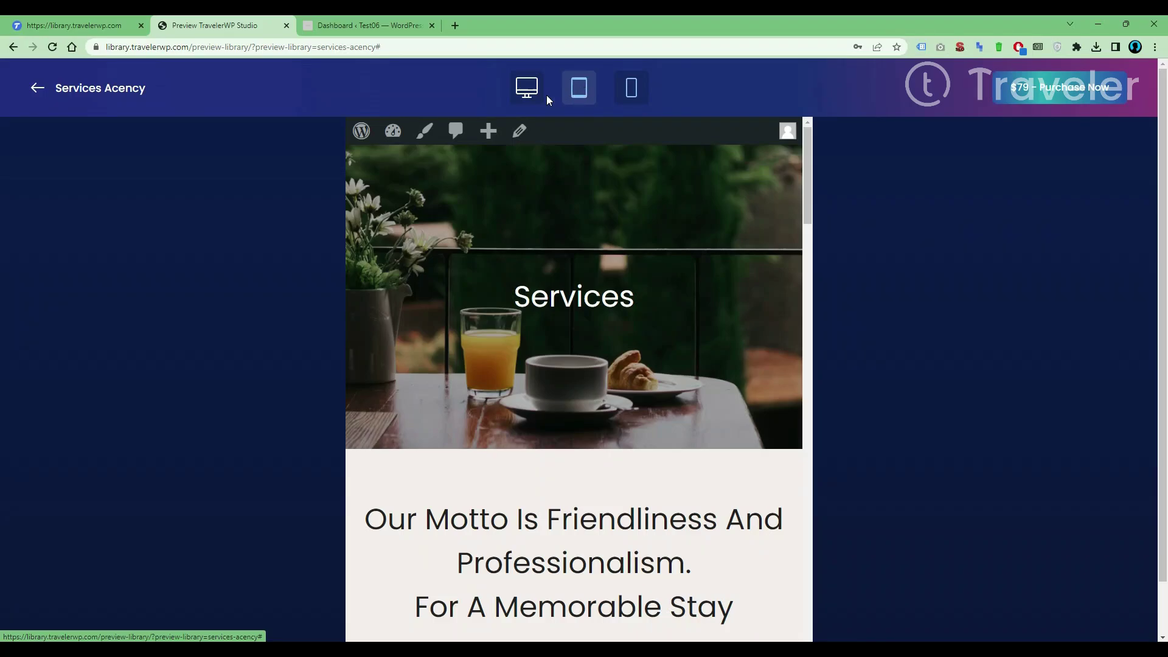
# Step: Switch to the Test06 admin tab and open Theme Settings > Extensions
pyautogui.click(368, 25)
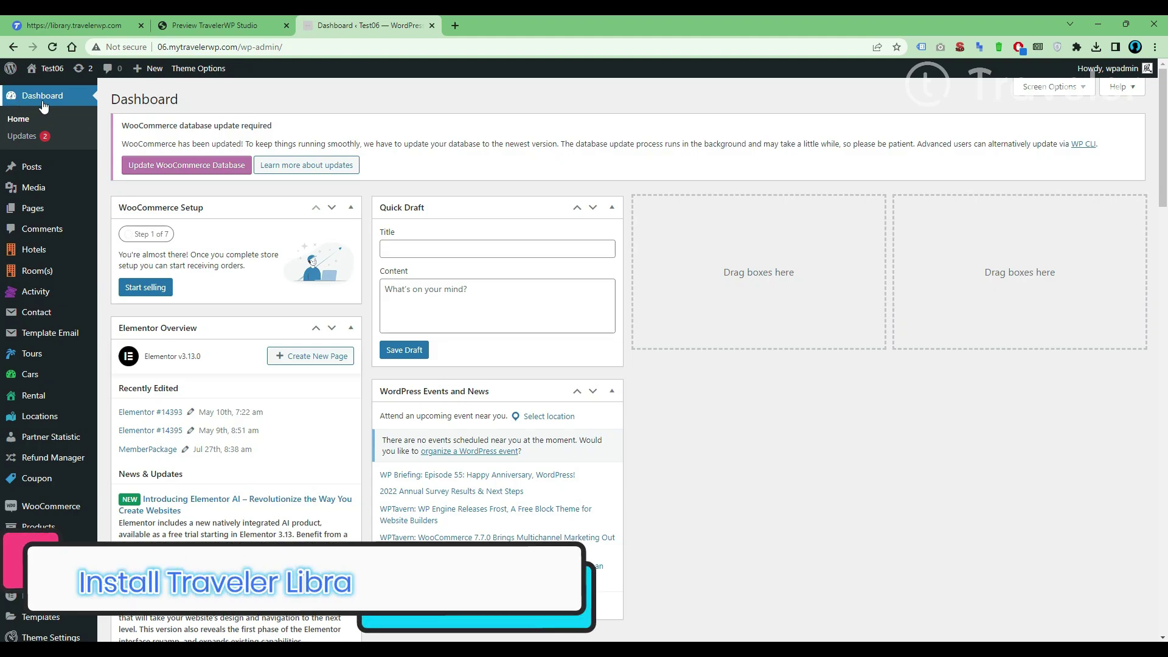
pyautogui.scroll(-4, 52, 301)
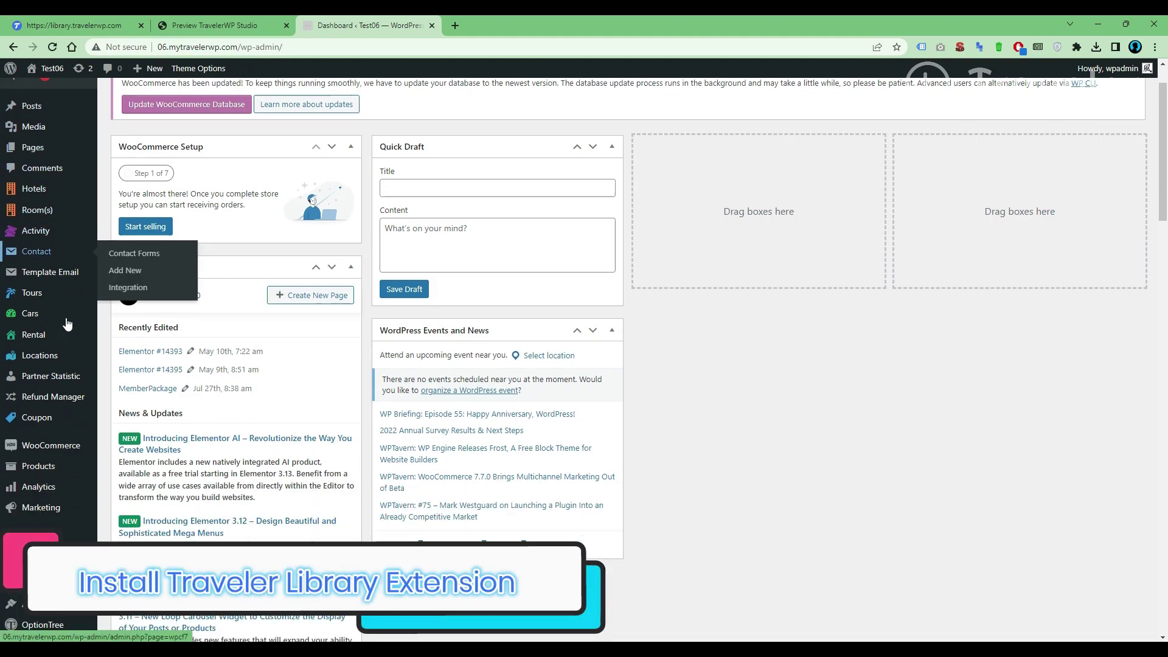
pyautogui.scroll(-2, 51, 301)
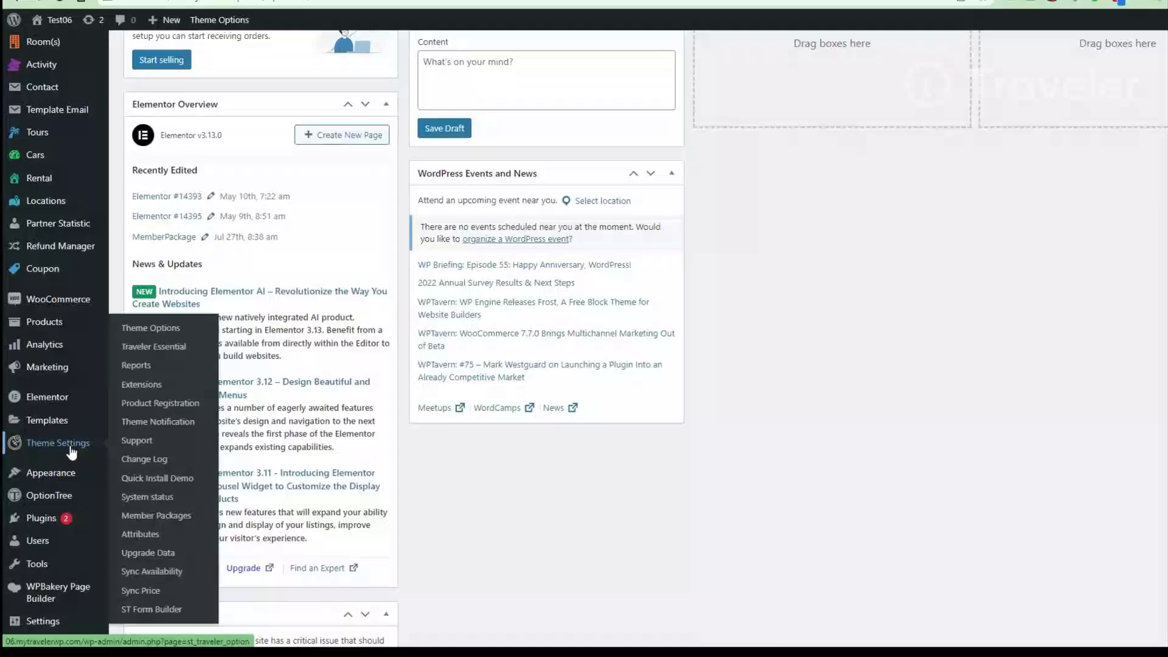
pyautogui.moveTo(120, 342)
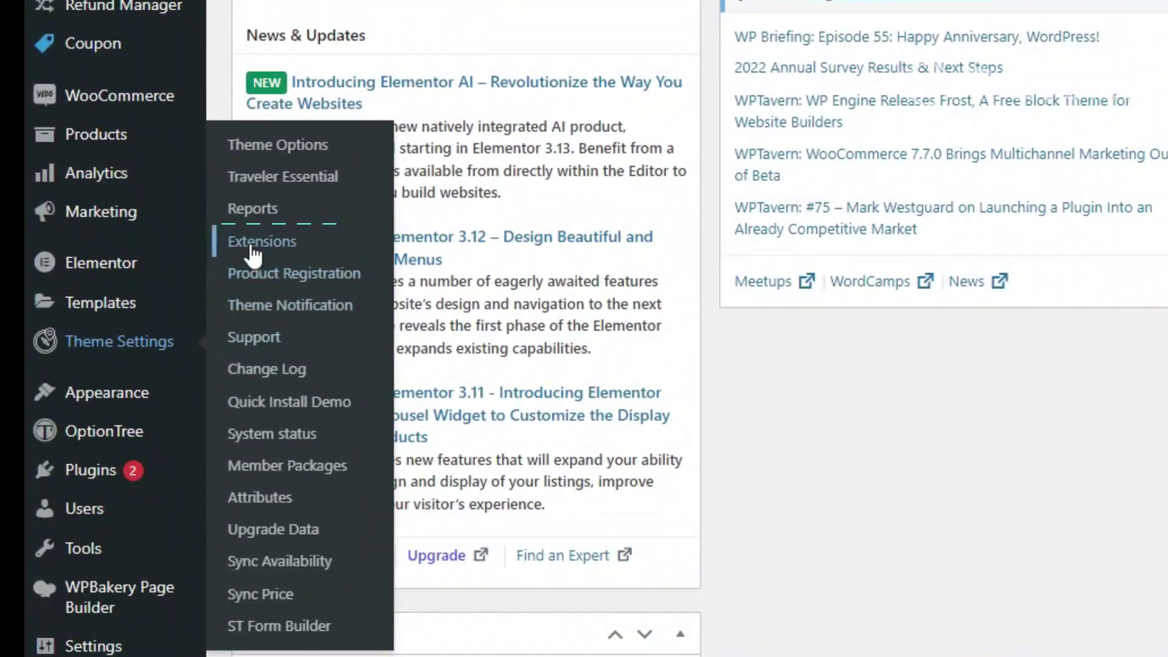
pyautogui.click(263, 241)
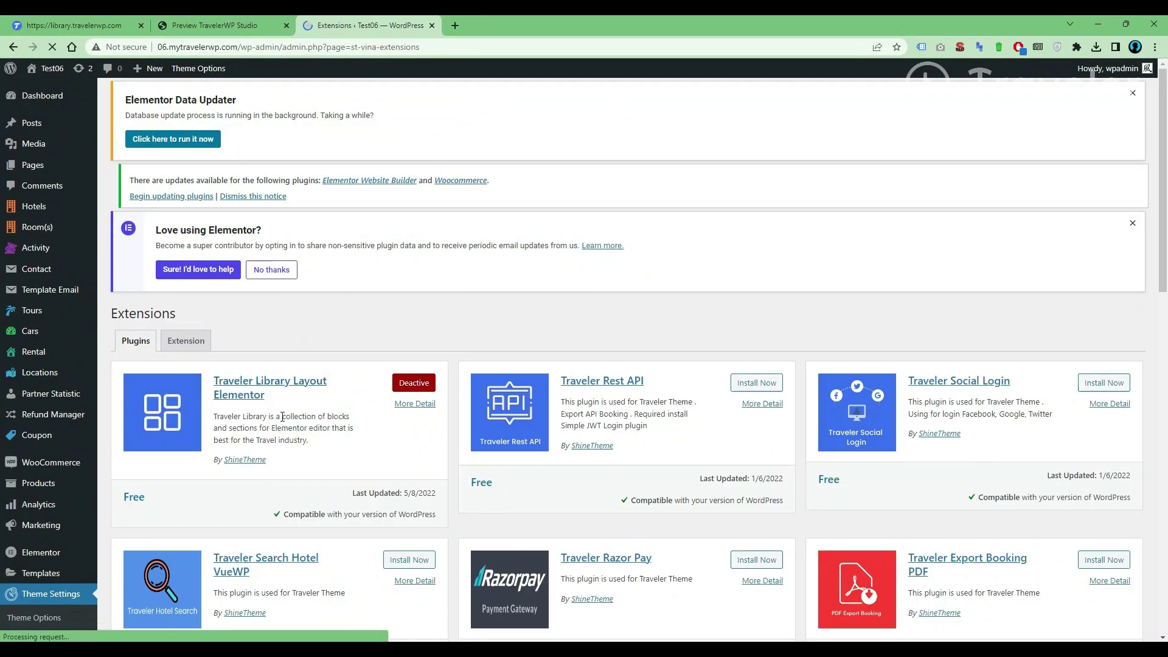
pyautogui.scroll(-1, 284, 416)
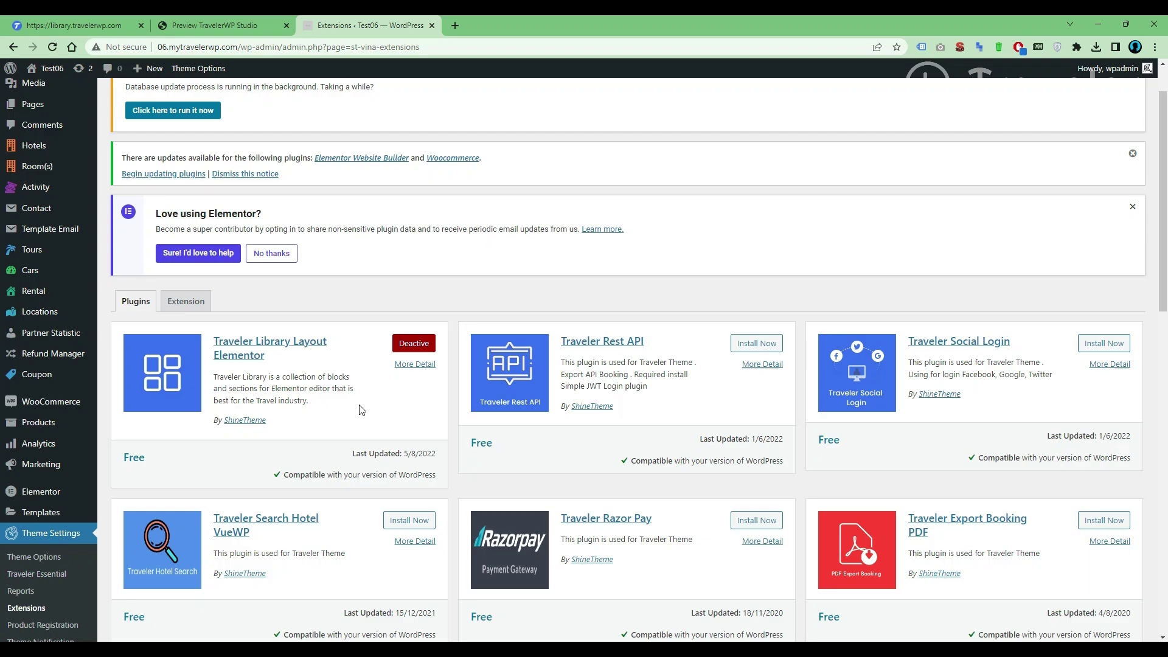
pyautogui.scroll(1, 418, 343)
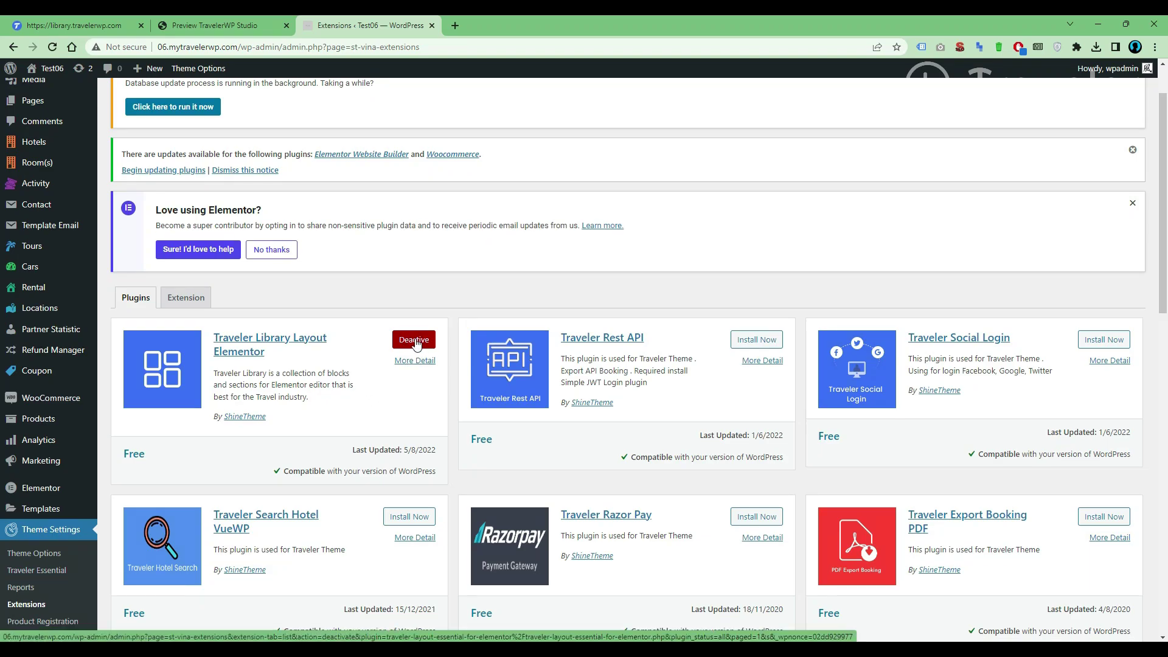
pyautogui.scroll(2, 427, 320)
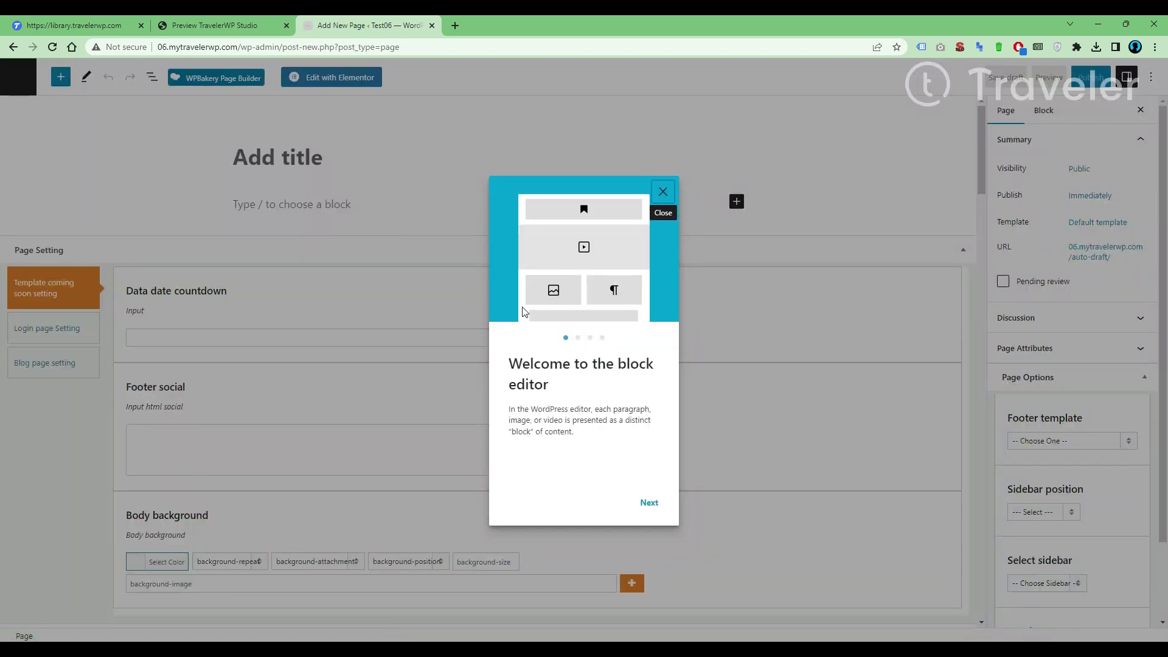
# Step: Step through and dismiss the block editor welcome guide on the new page
pyautogui.click(650, 502)
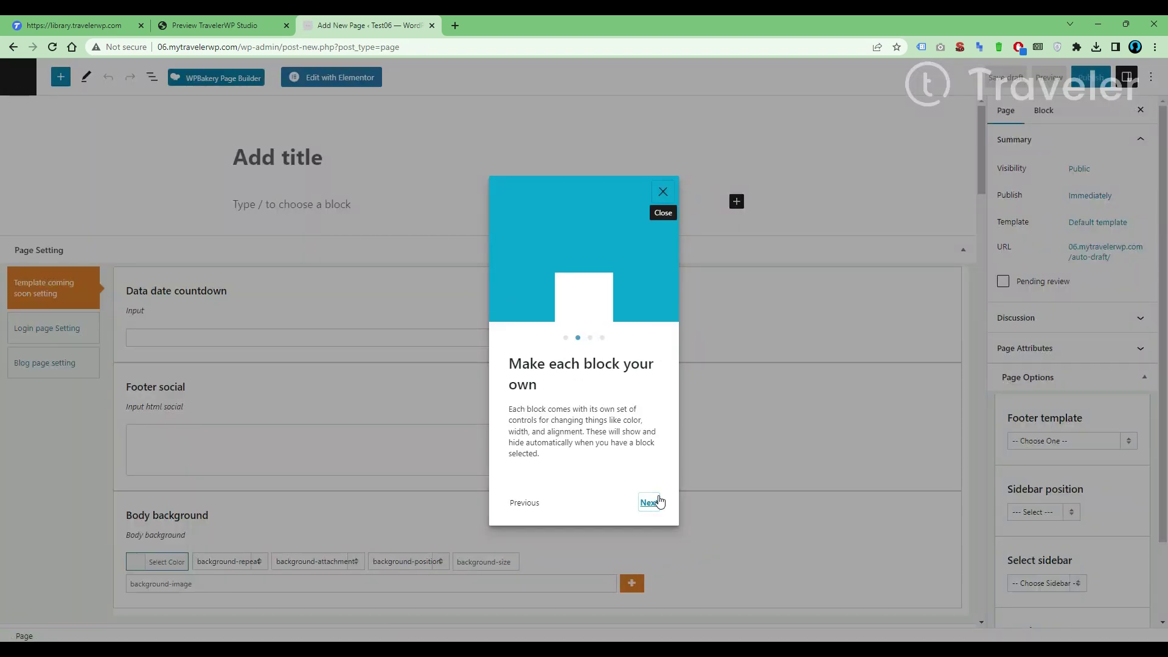
pyautogui.click(650, 502)
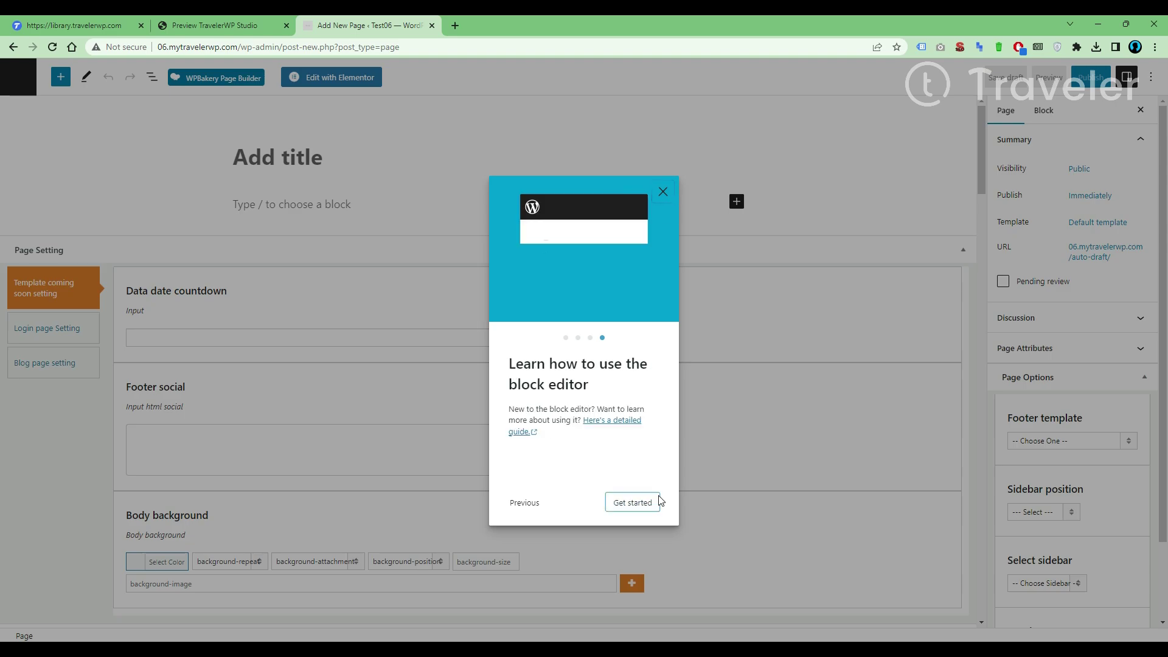
pyautogui.click(661, 501)
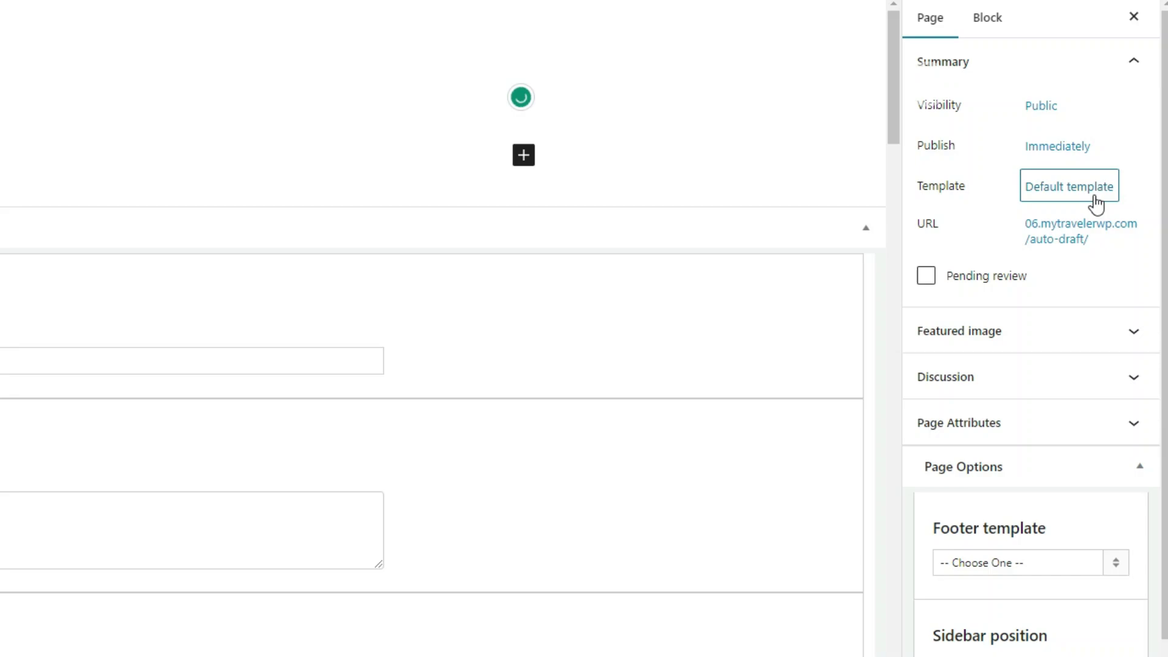
# Step: Choose Elementor Full Width as the Test page's template
pyautogui.click(1088, 179)
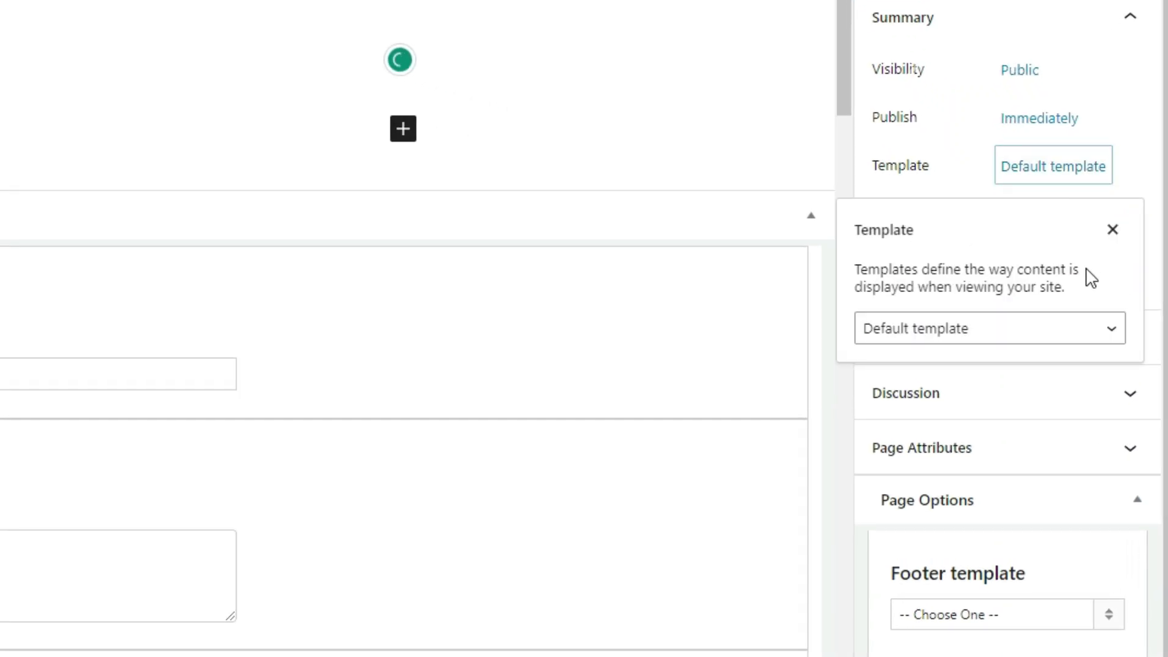
pyautogui.click(1093, 333)
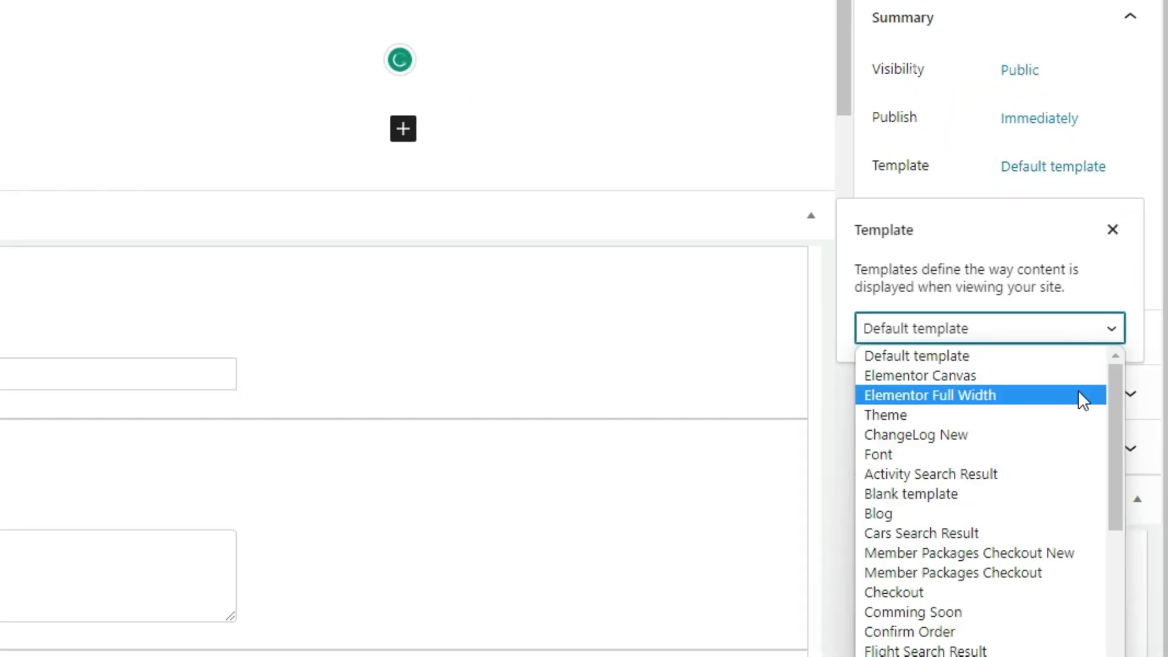
pyautogui.click(992, 393)
pyautogui.click(589, 247)
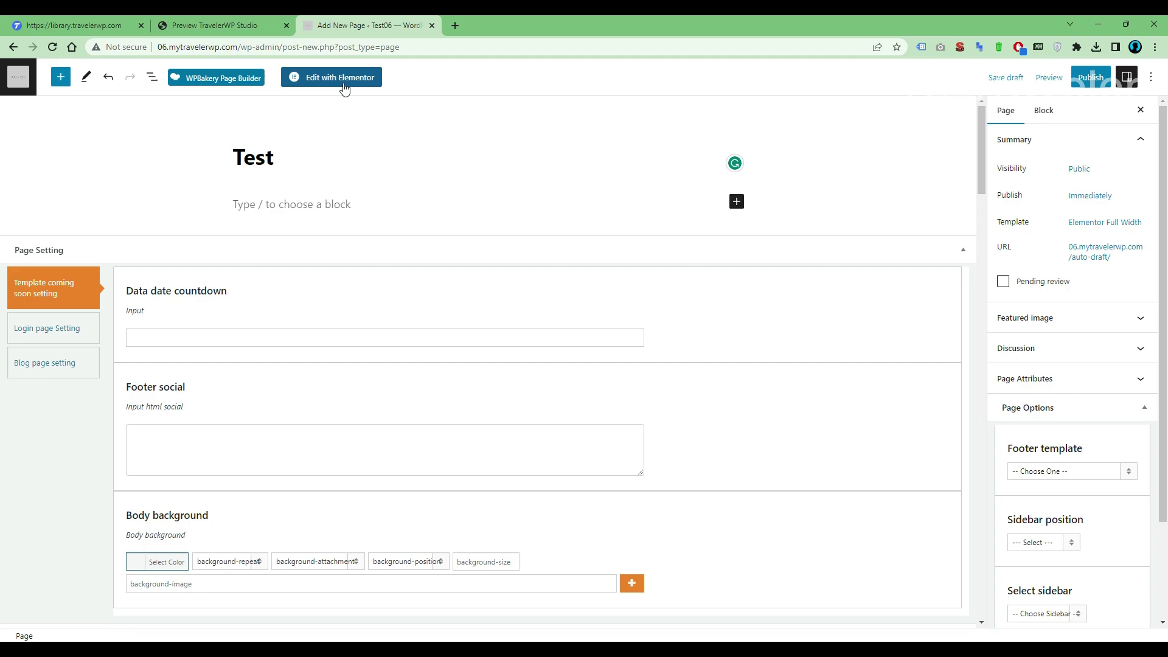
# Step: Launch the Elementor editor for the Test draft
pyautogui.click(343, 83)
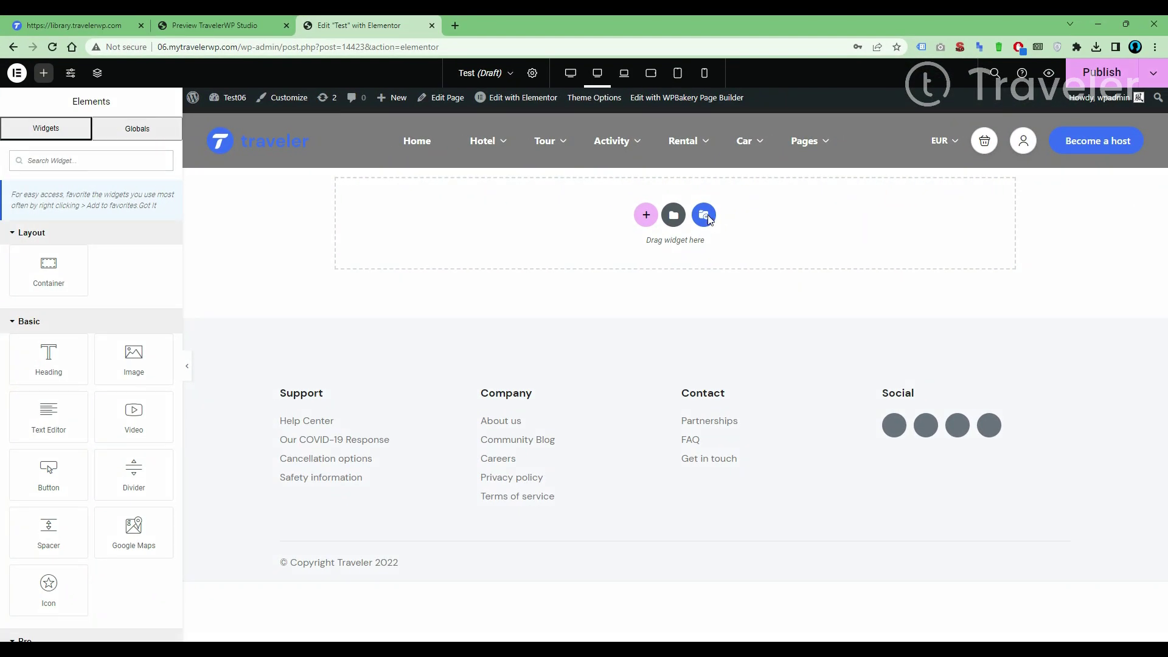
# Step: From the Traveler library's Section tab, insert Image Hero Banner Style 4
pyautogui.click(704, 216)
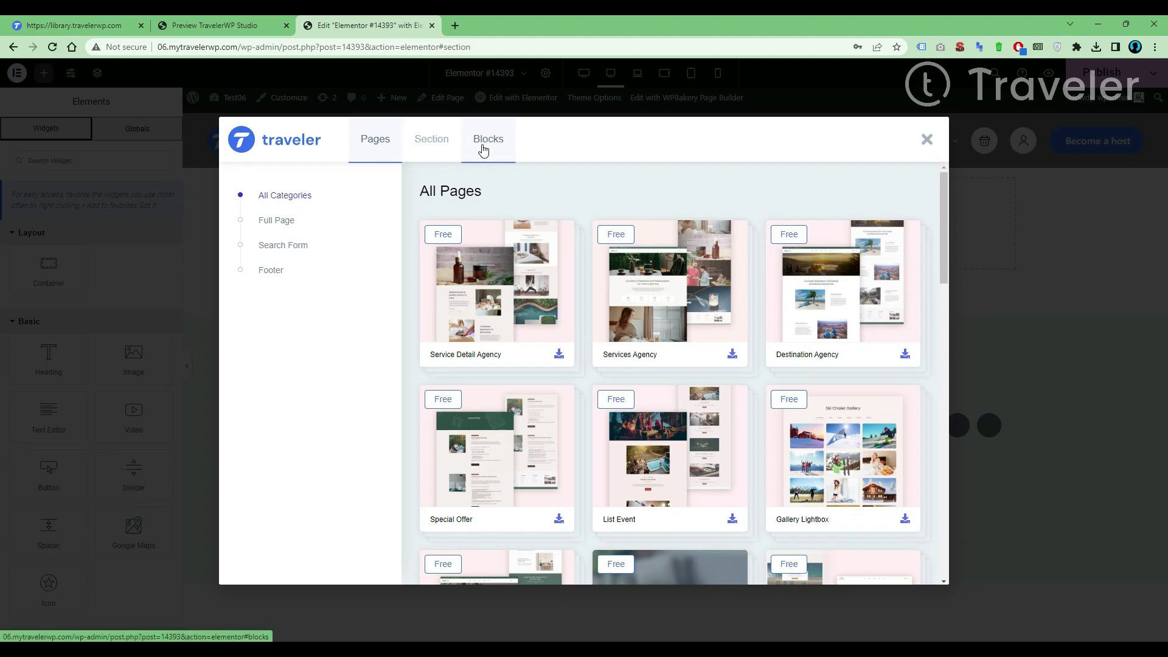
pyautogui.moveTo(944, 228)
pyautogui.mouseDown()
pyautogui.moveTo(945, 393)
pyautogui.moveTo(915, 515)
pyautogui.moveTo(945, 182)
pyautogui.mouseUp()
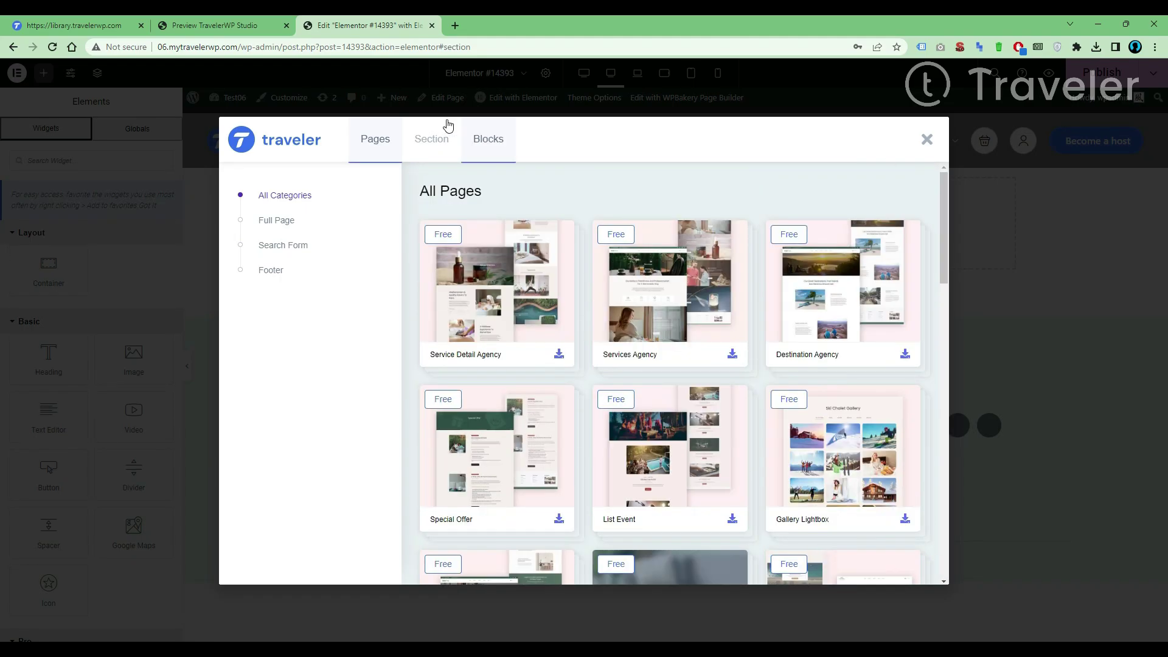
pyautogui.click(430, 139)
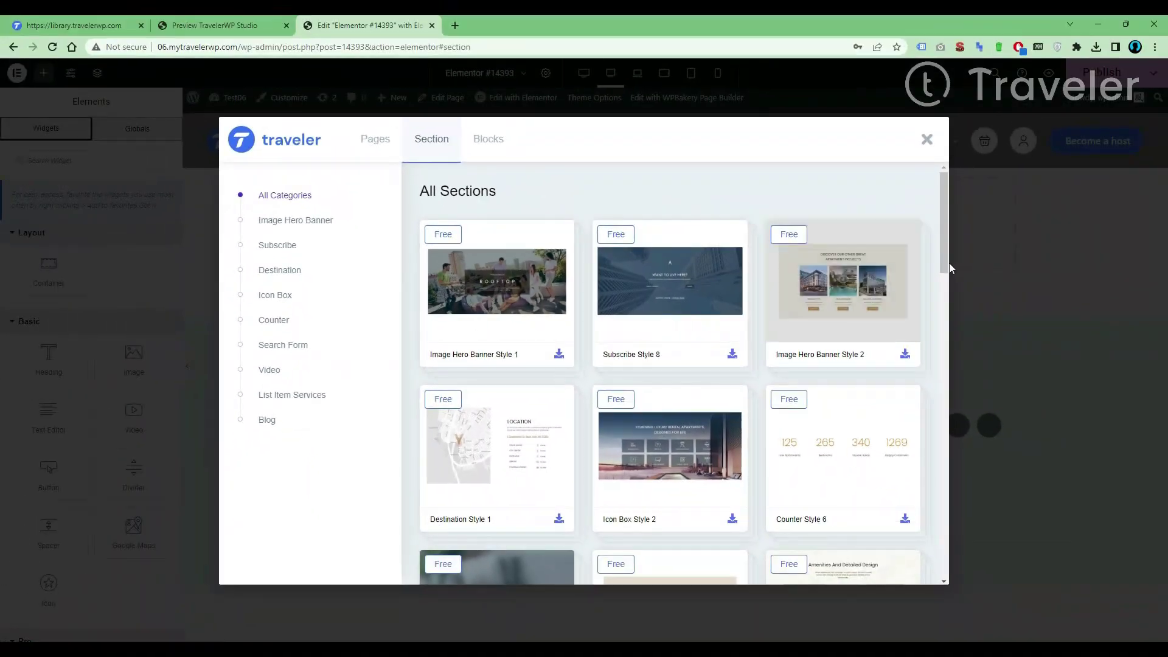
pyautogui.moveTo(944, 210); pyautogui.dragTo(943, 345)
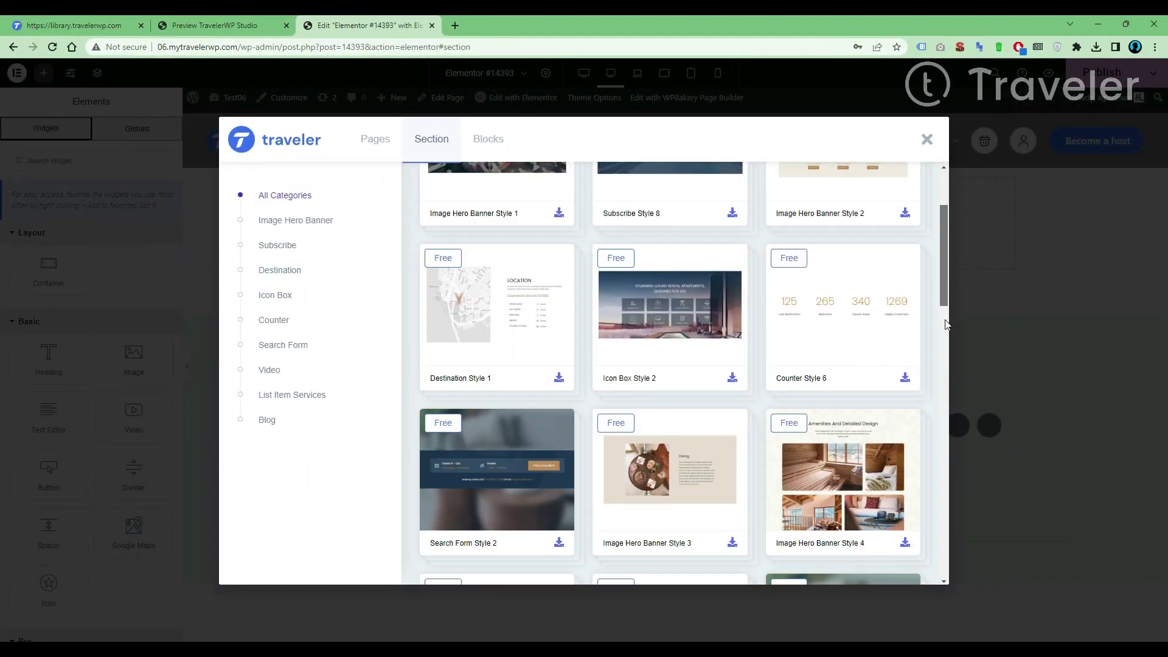
pyautogui.moveTo(843, 274)
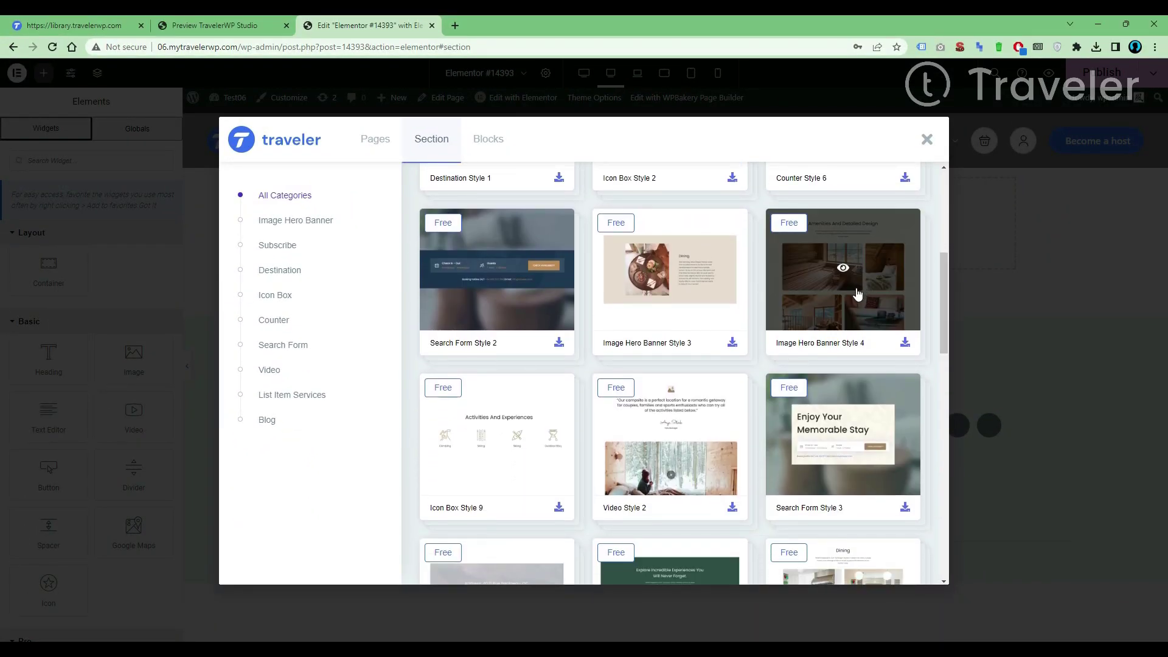
pyautogui.click(906, 344)
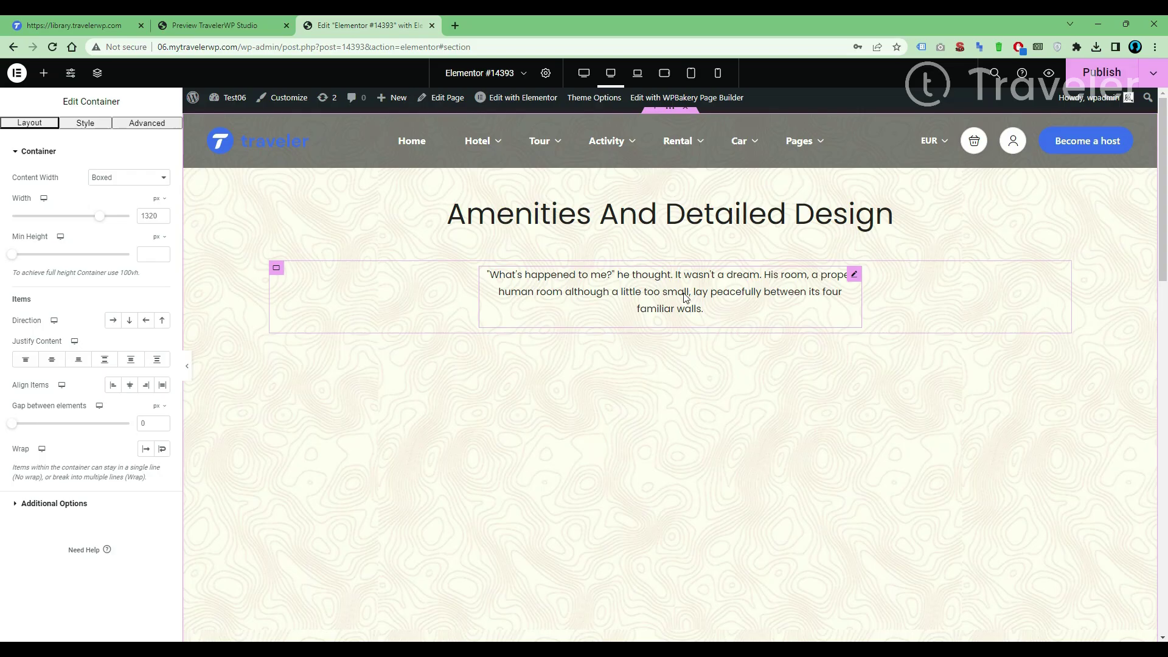
pyautogui.moveTo(1162, 183); pyautogui.dragTo(1151, 461)
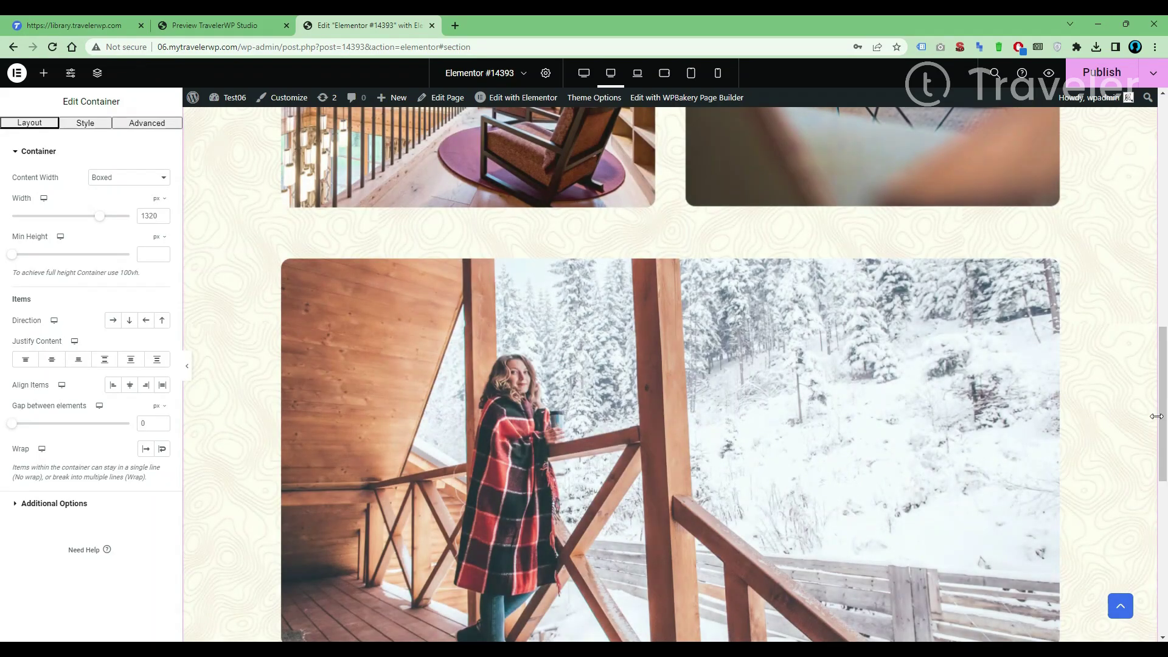
pyautogui.moveTo(1163, 418)
pyautogui.mouseDown()
pyautogui.moveTo(1163, 524)
pyautogui.moveTo(1163, 169)
pyautogui.mouseUp()
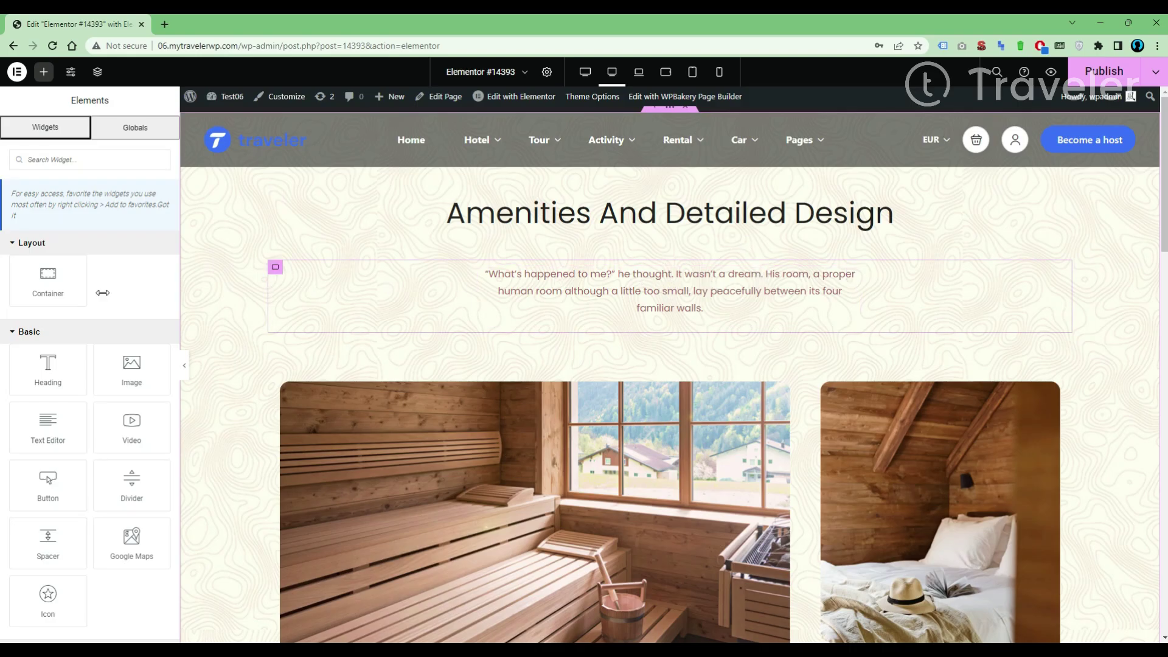
pyautogui.scroll(-10, 175, 206)
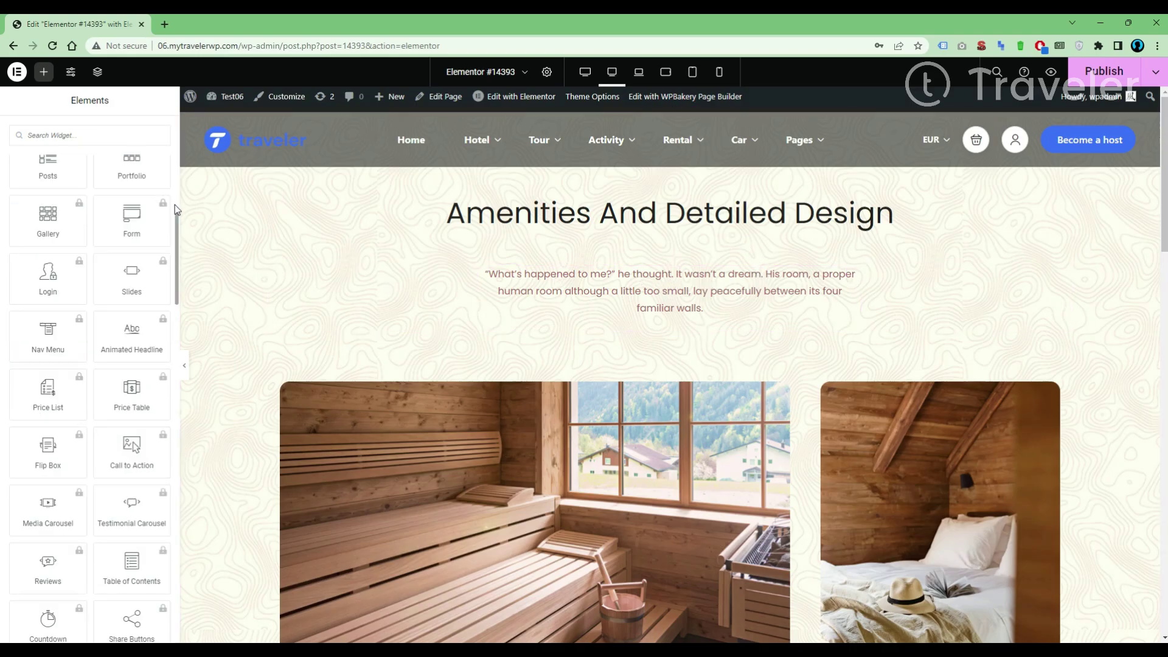
pyautogui.moveTo(176, 218)
pyautogui.mouseDown()
pyautogui.moveTo(165, 347)
pyautogui.moveTo(173, 118)
pyautogui.mouseUp()
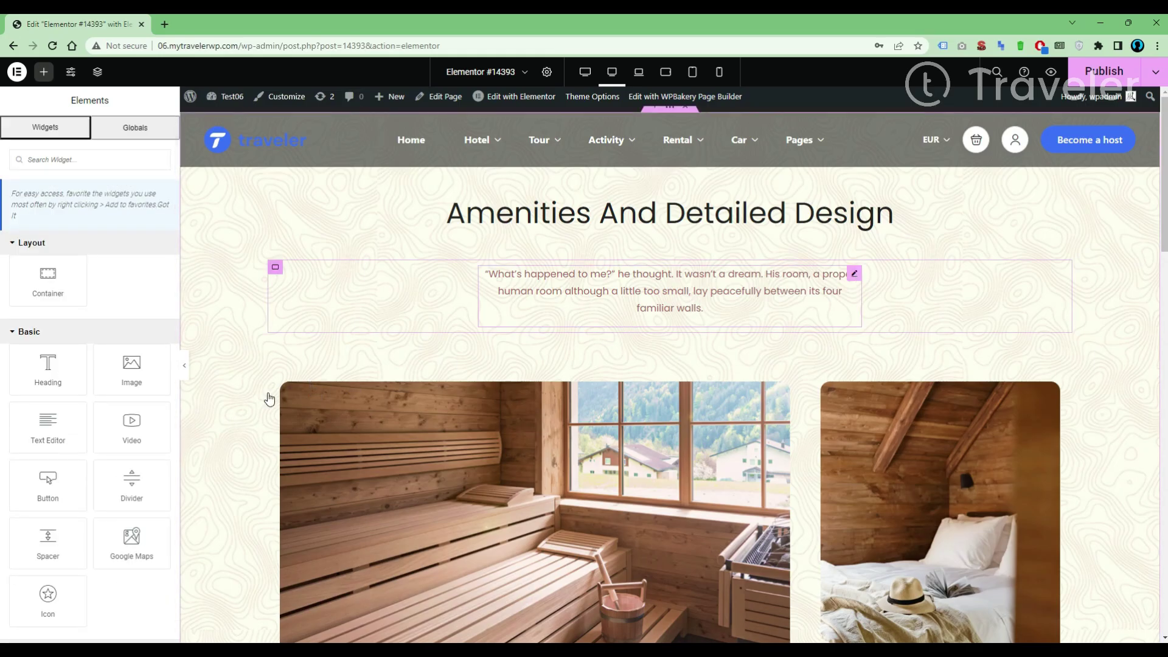
pyautogui.click(634, 307)
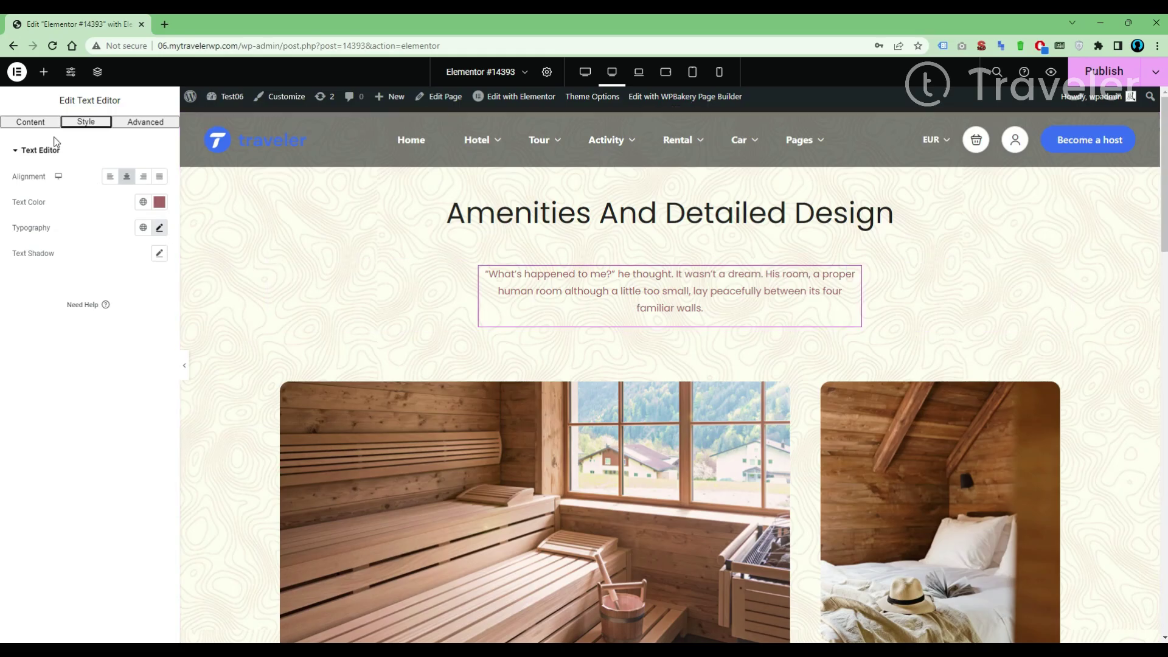
pyautogui.click(31, 122)
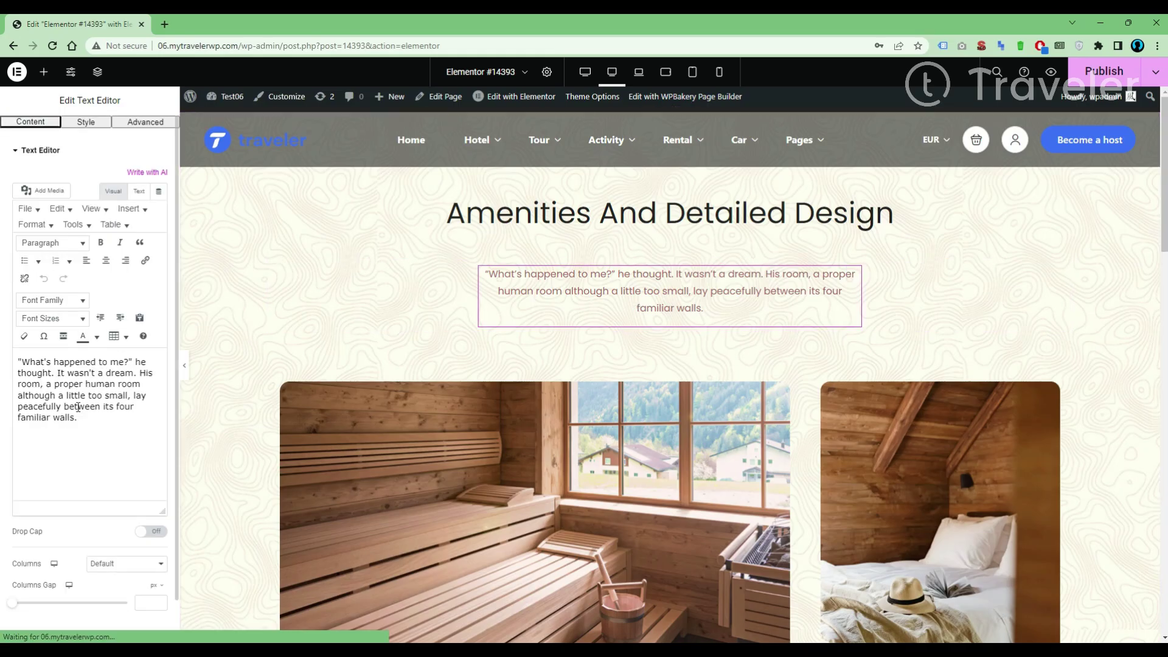
pyautogui.moveTo(81, 439); pyautogui.dragTo(55, 399)
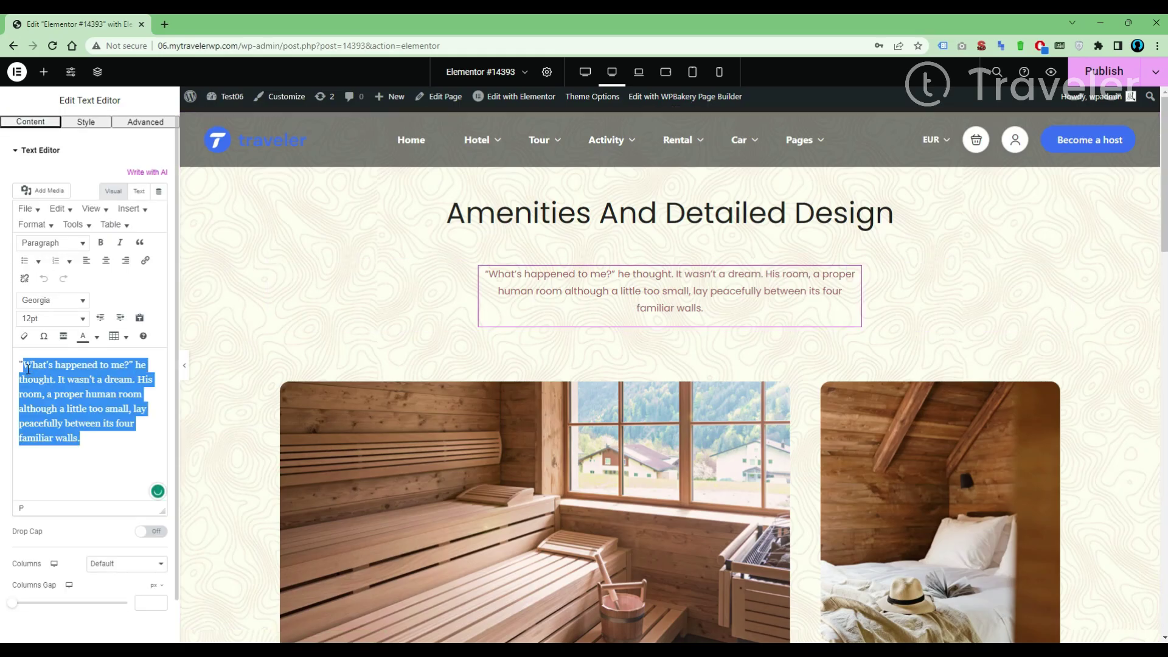
pyautogui.click(55, 398)
pyautogui.click(87, 121)
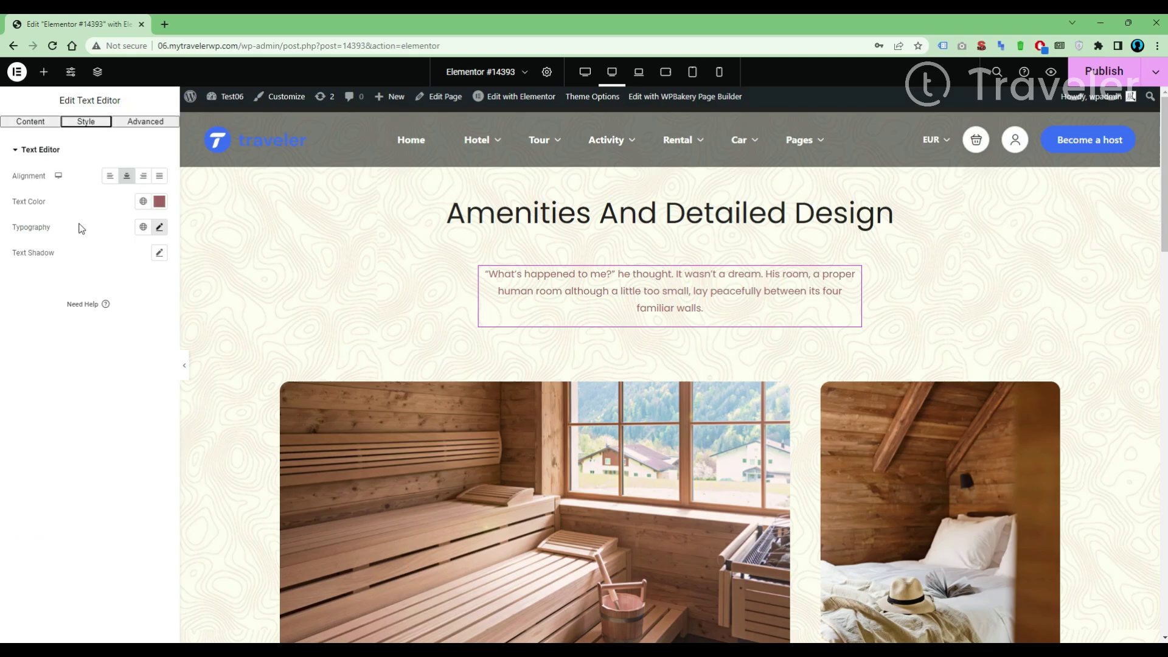
pyautogui.click(159, 202)
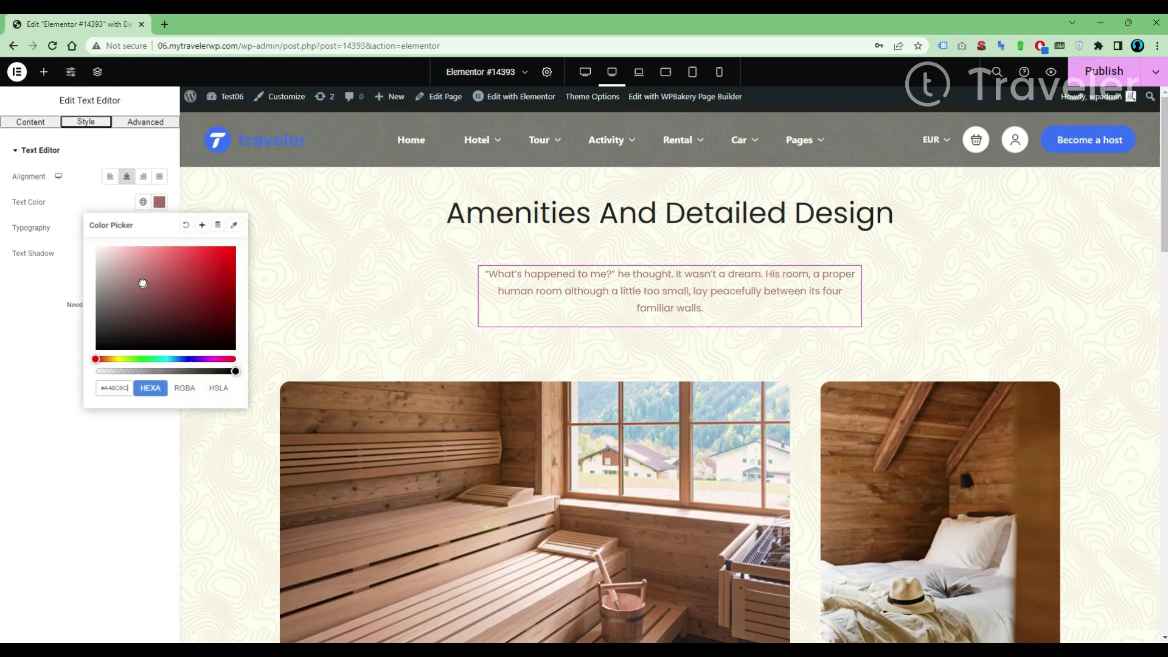
pyautogui.click(159, 227)
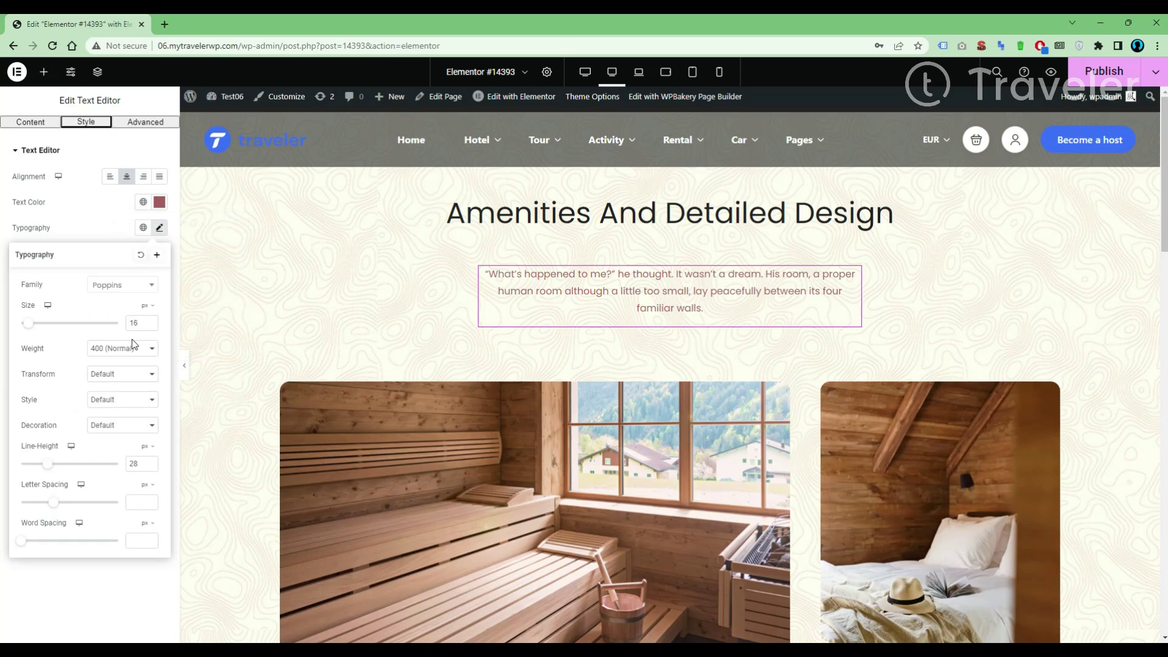
pyautogui.click(123, 285)
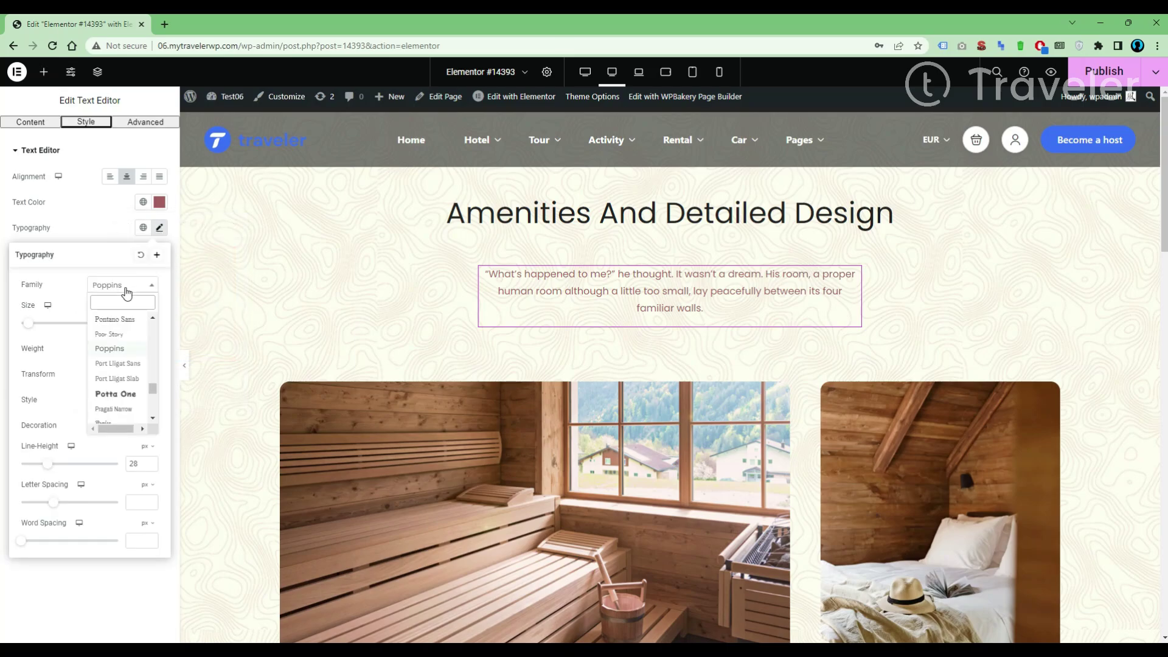
pyautogui.click(111, 234)
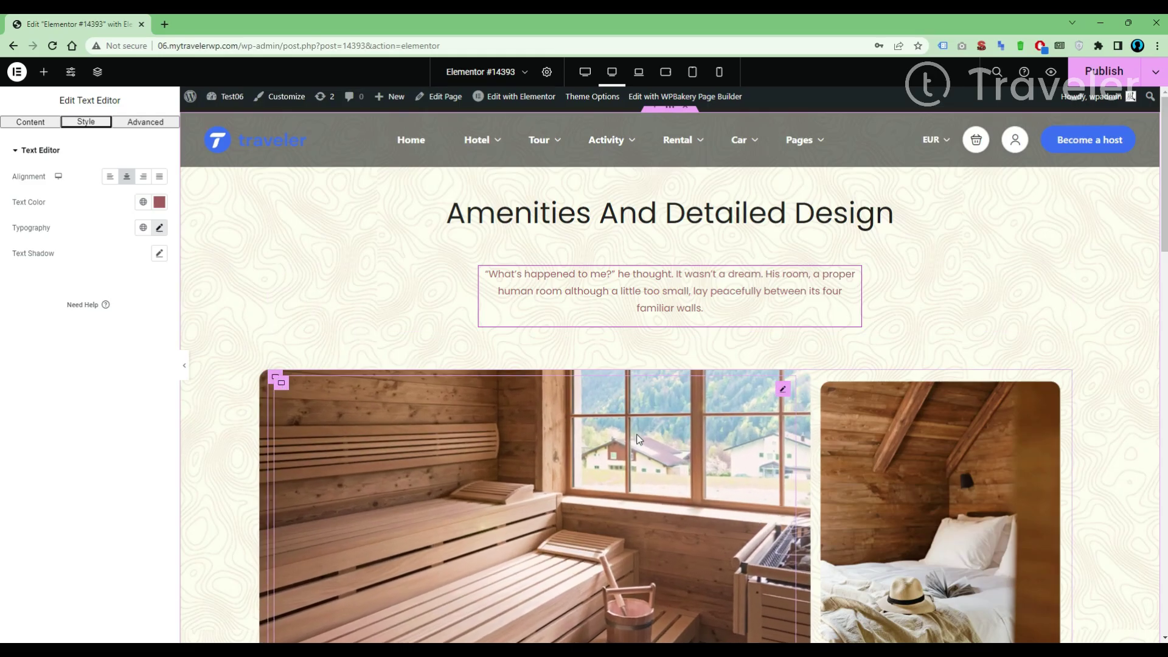
pyautogui.click(530, 493)
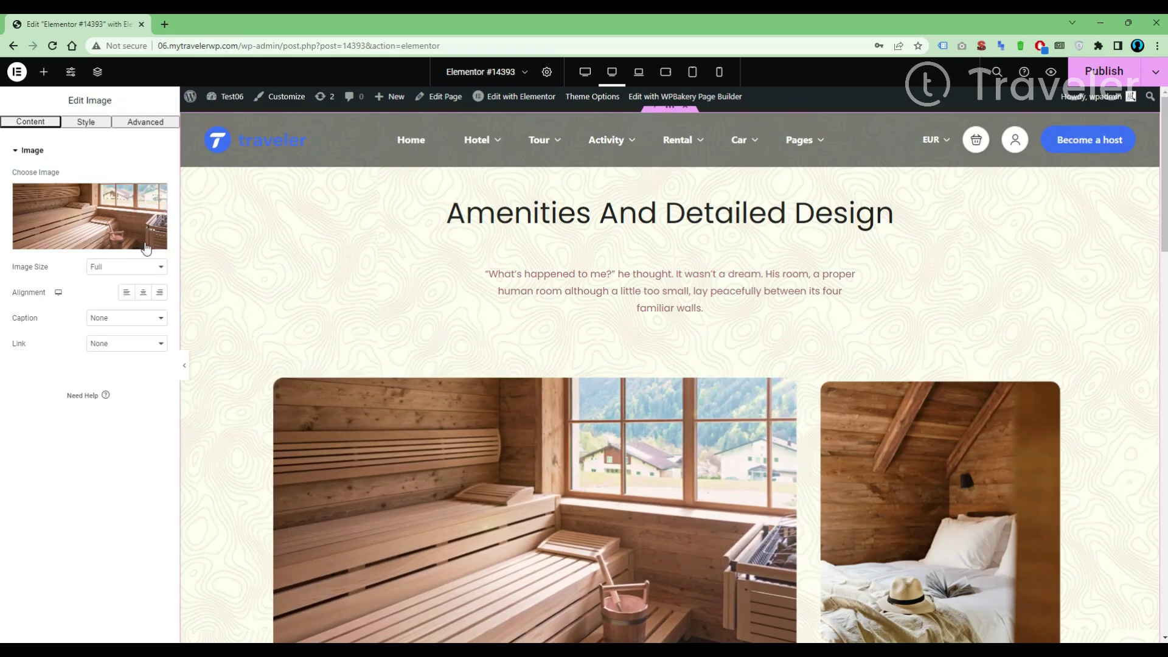
pyautogui.click(92, 219)
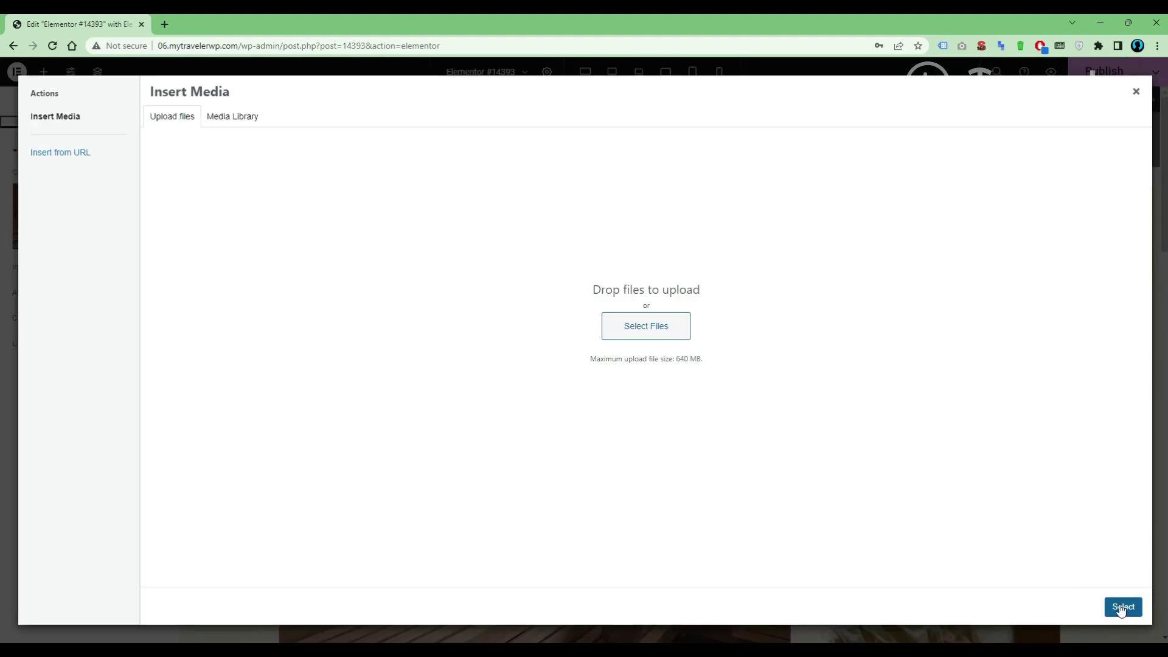
pyautogui.click(1136, 92)
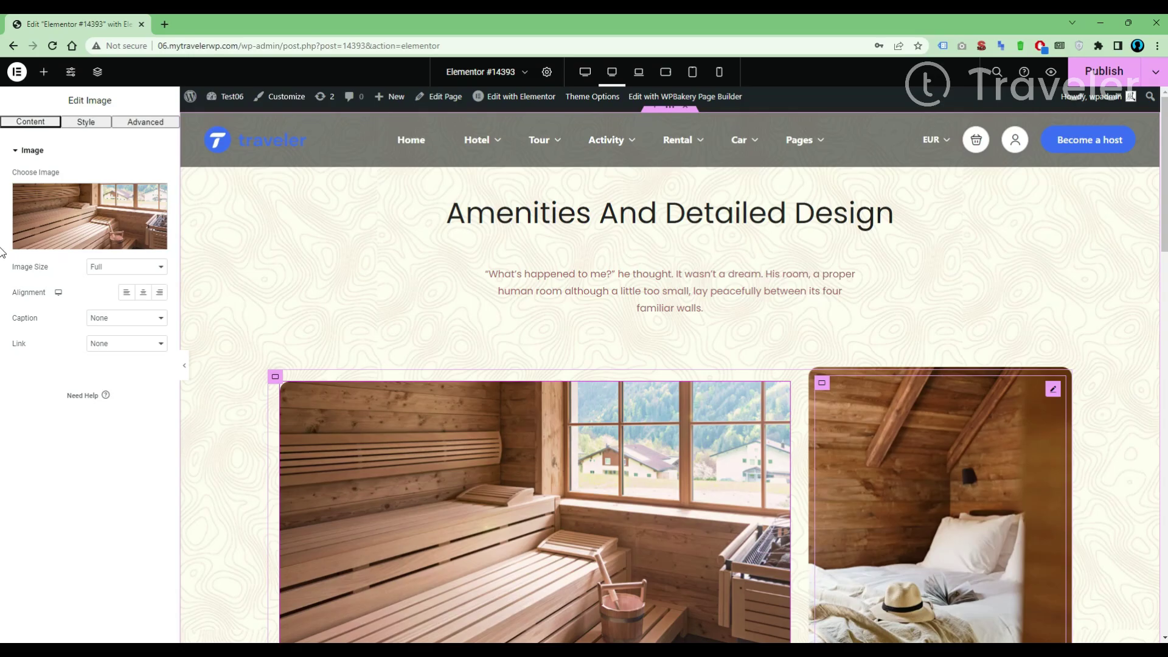
pyautogui.scroll(-5, 499, 467)
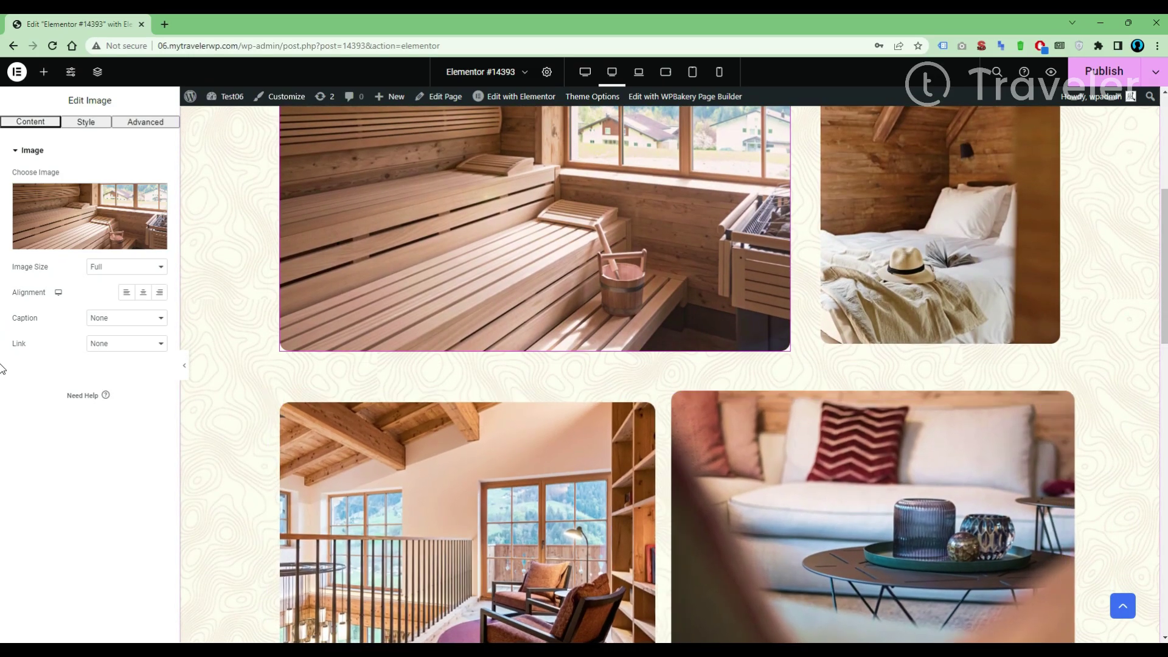
pyautogui.moveTo(1164, 264); pyautogui.dragTo(1164, 350)
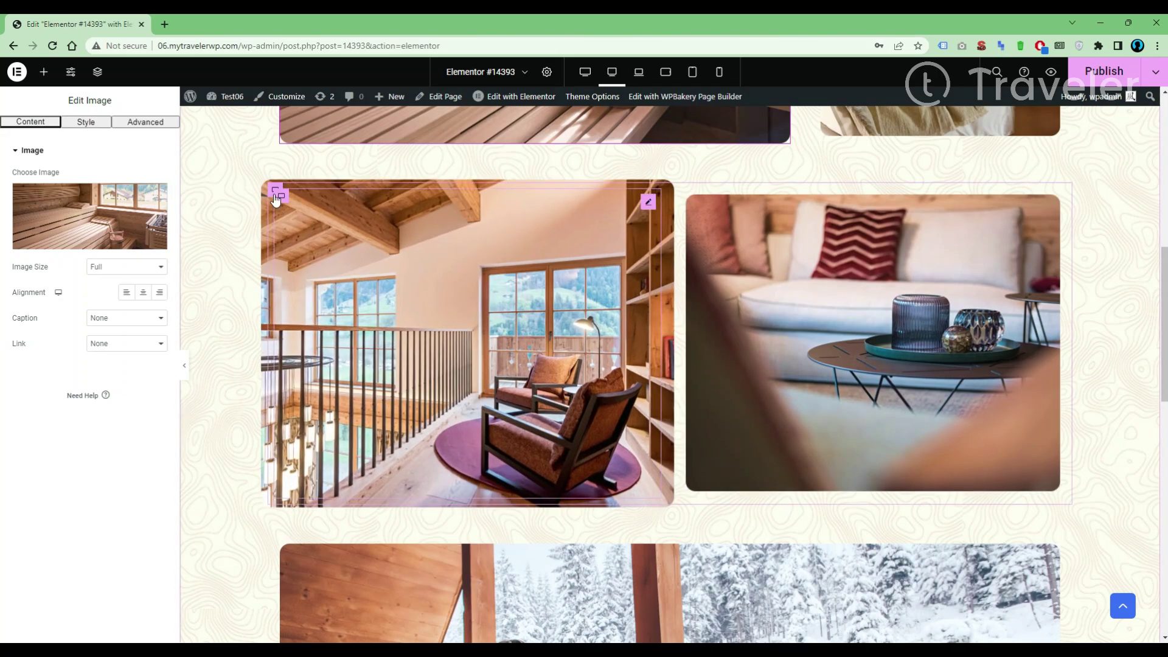
# Step: Duplicate the container holding the loft and sofa image row
pyautogui.click(275, 191)
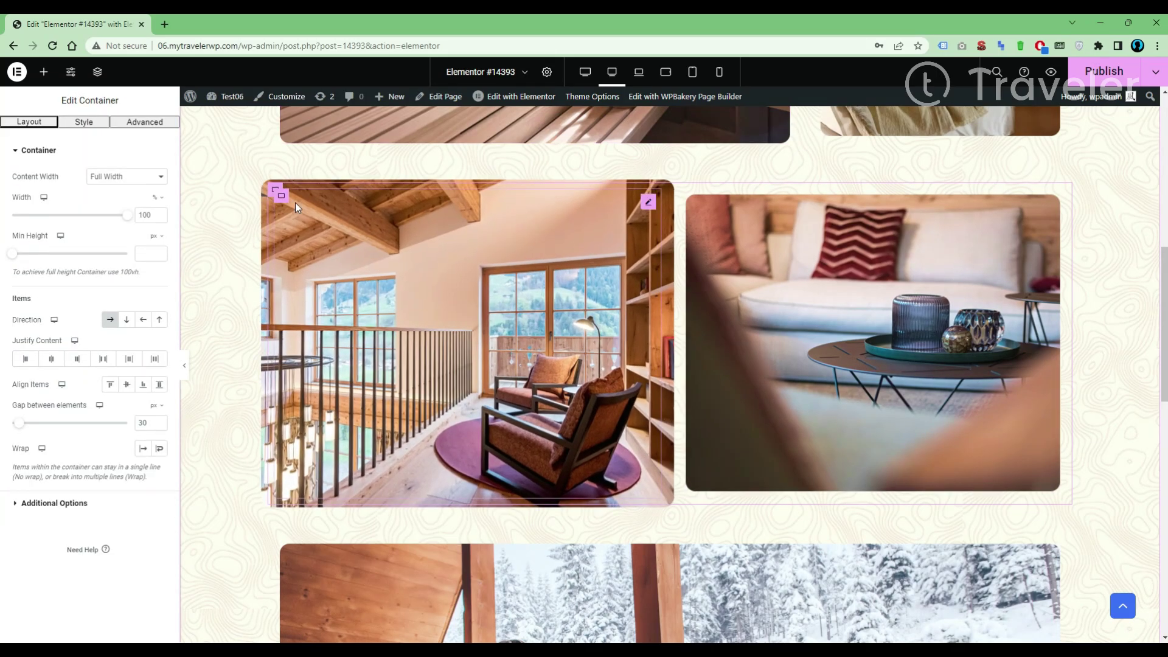
pyautogui.rightClick(277, 189)
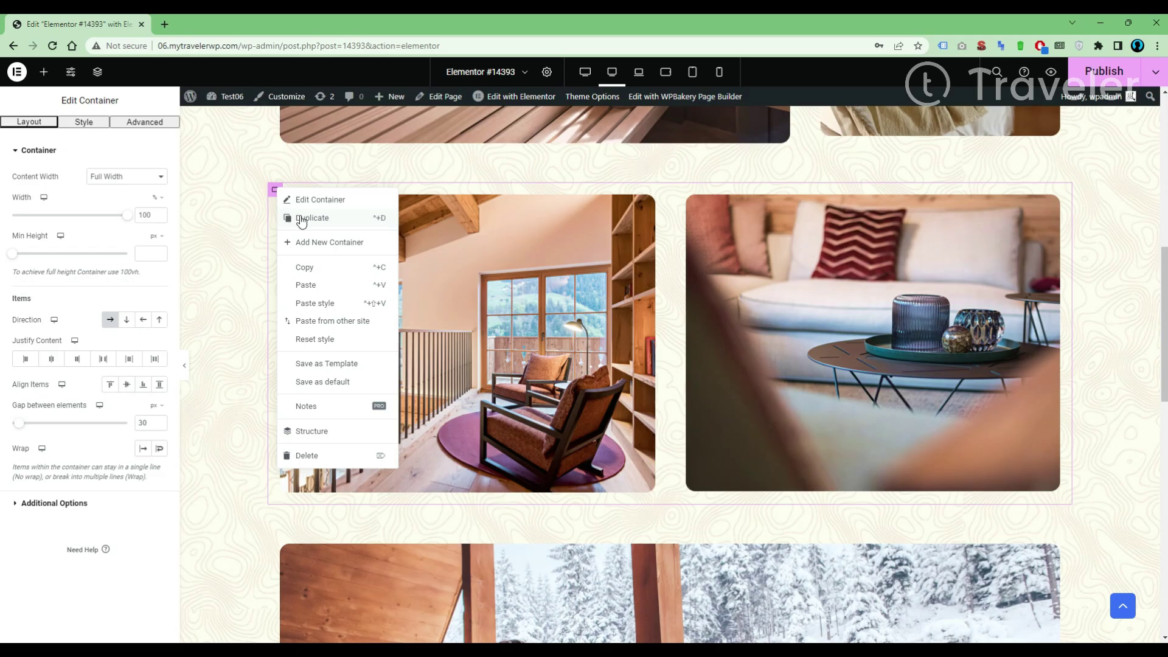
pyautogui.click(312, 218)
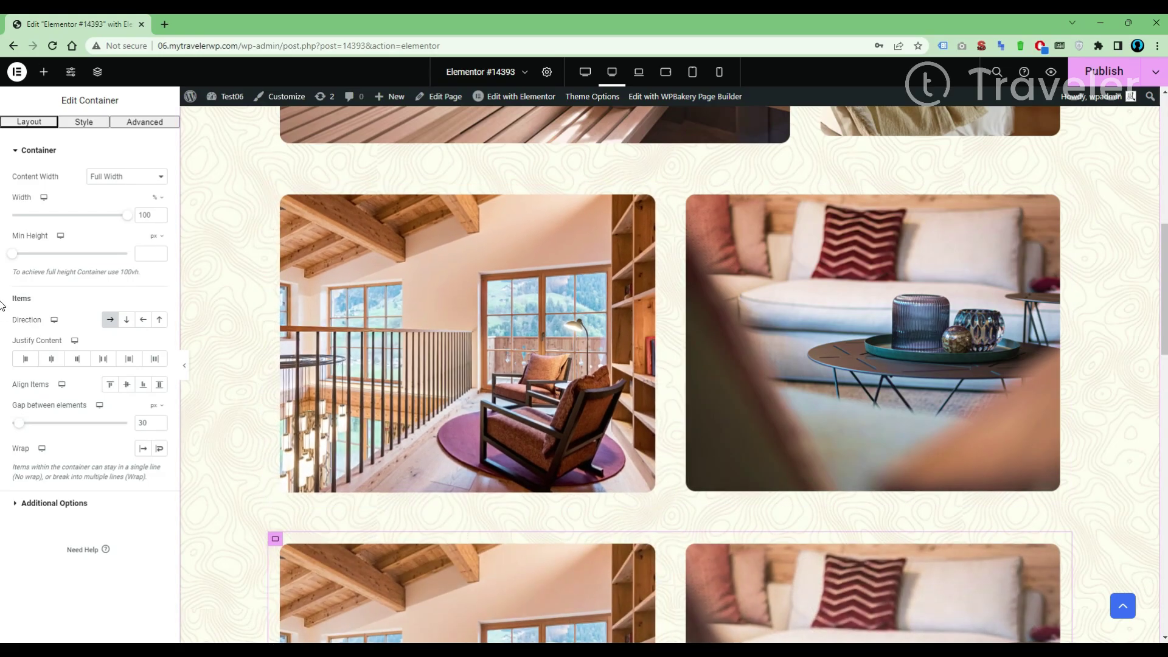
pyautogui.scroll(-3, 627, 399)
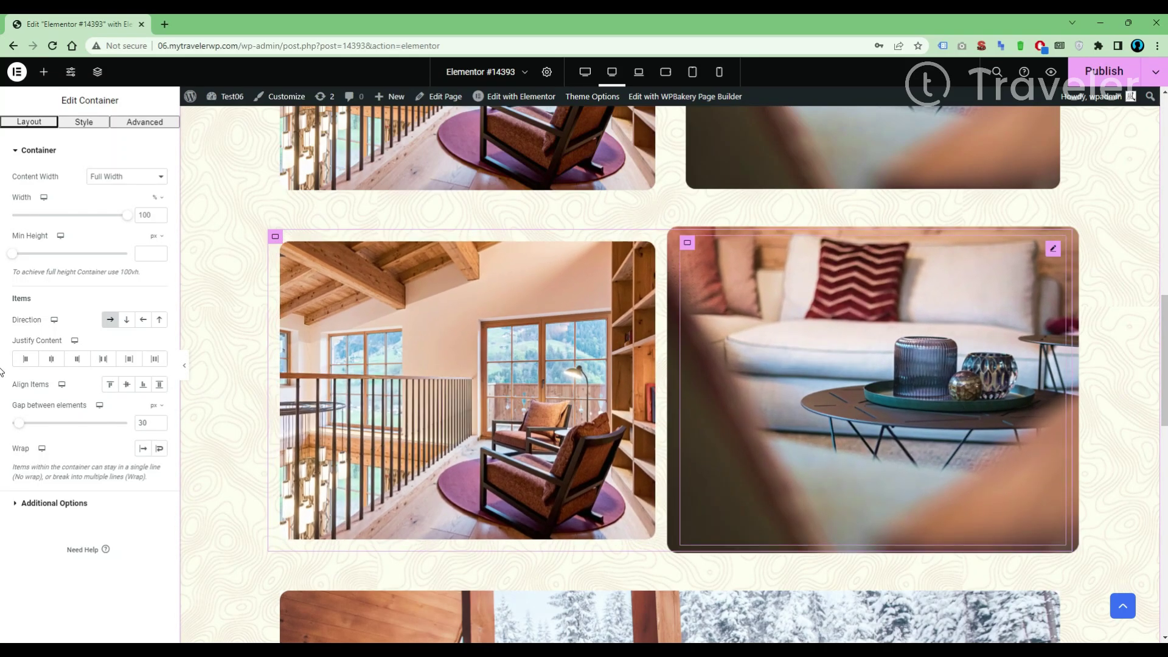
pyautogui.scroll(-8, 627, 399)
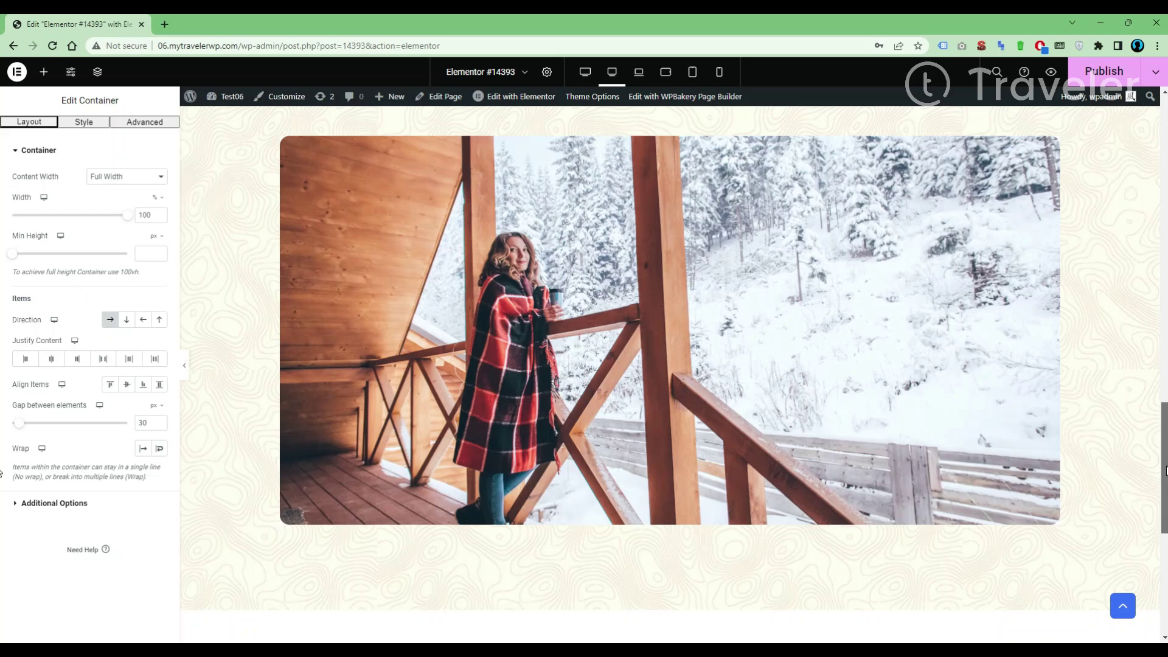
pyautogui.scroll(5, 628, 365)
pyautogui.scroll(5, 628, 365)
pyautogui.scroll(3, 628, 366)
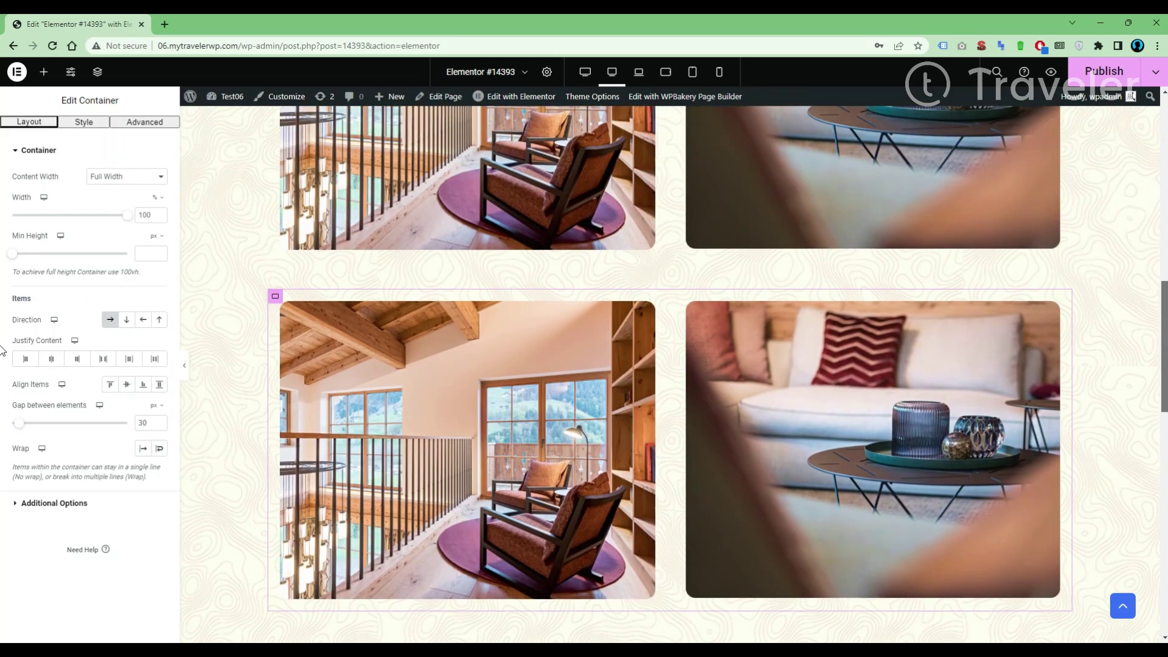
pyautogui.scroll(3, 627, 365)
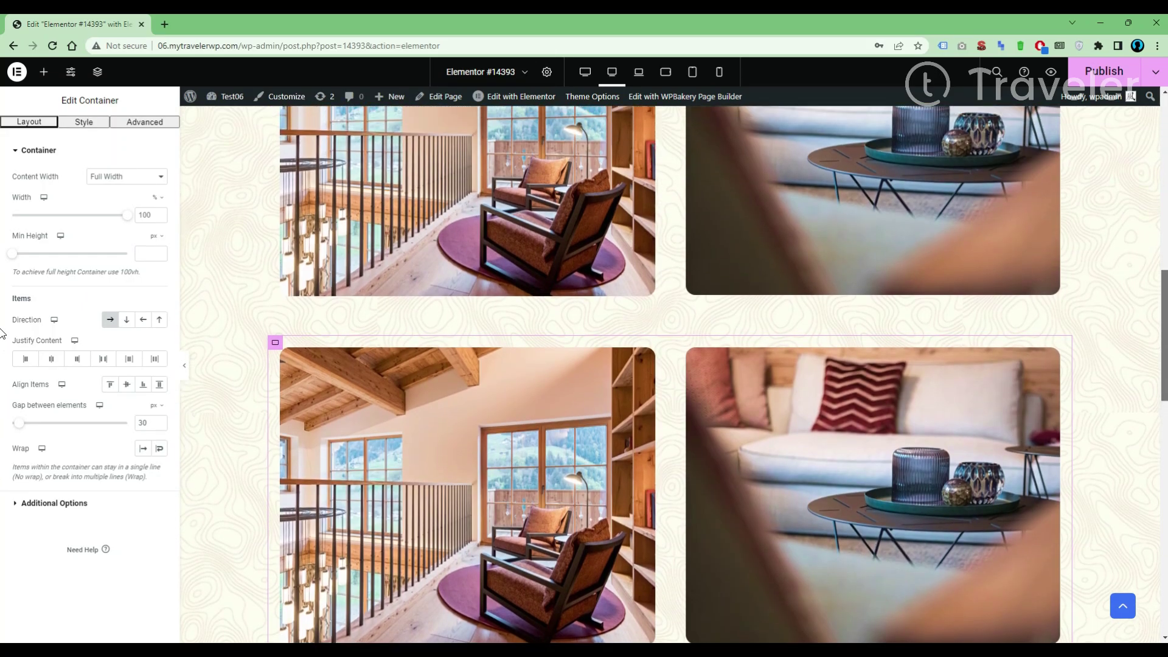
pyautogui.scroll(3, 628, 365)
pyautogui.scroll(3, 628, 365)
pyautogui.scroll(3, 628, 366)
pyautogui.scroll(3, 627, 365)
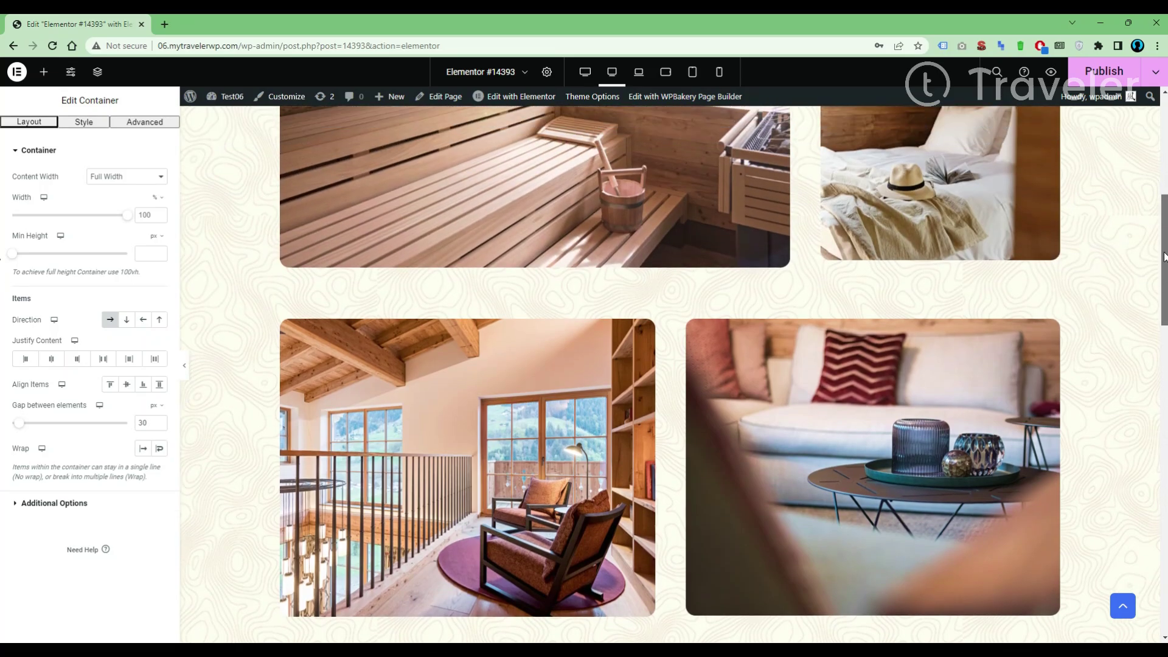
pyautogui.scroll(3, 627, 366)
pyautogui.scroll(3, 627, 365)
pyautogui.scroll(3, 627, 366)
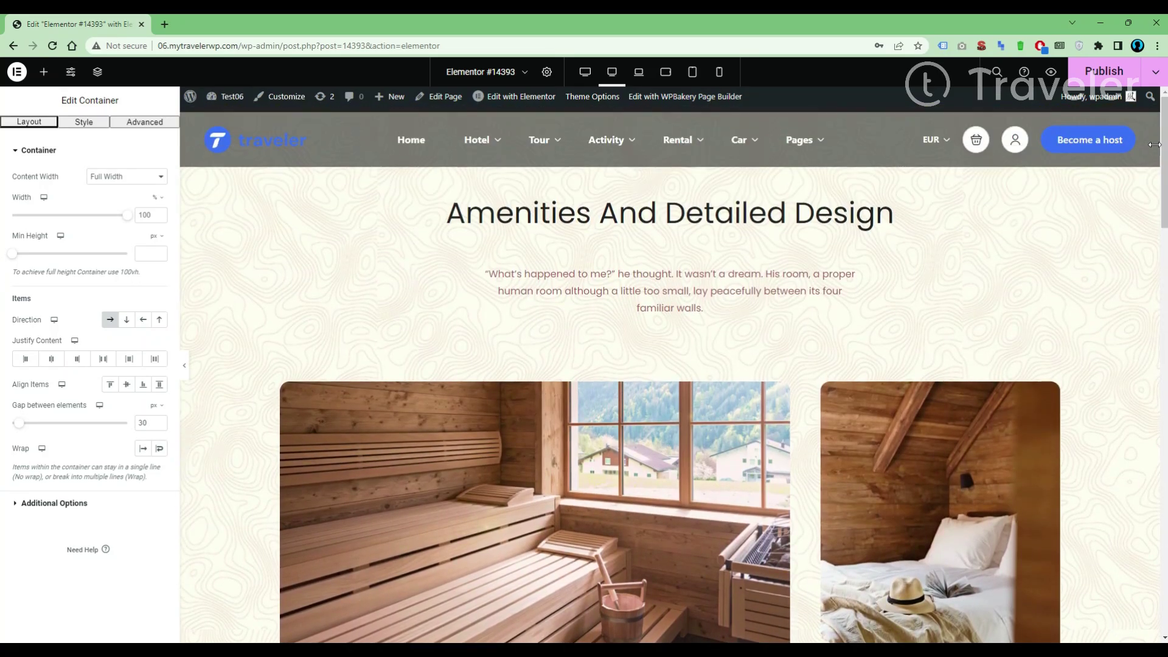